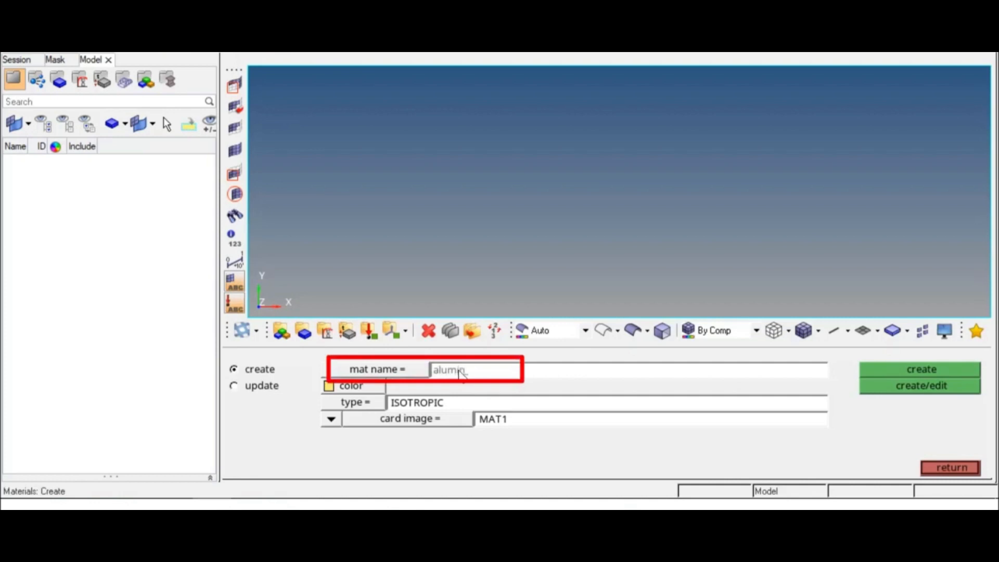
Create a light yellow material named aluminum with type ISOTROPIC and card image MAT1, and open its card for editing
type("m")
key("Return")
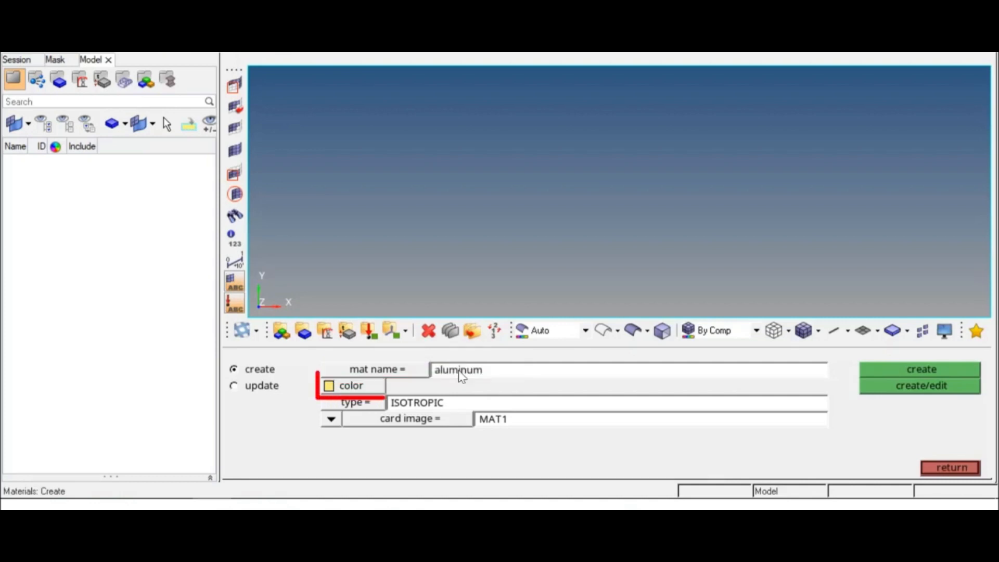
left_click(365, 388)
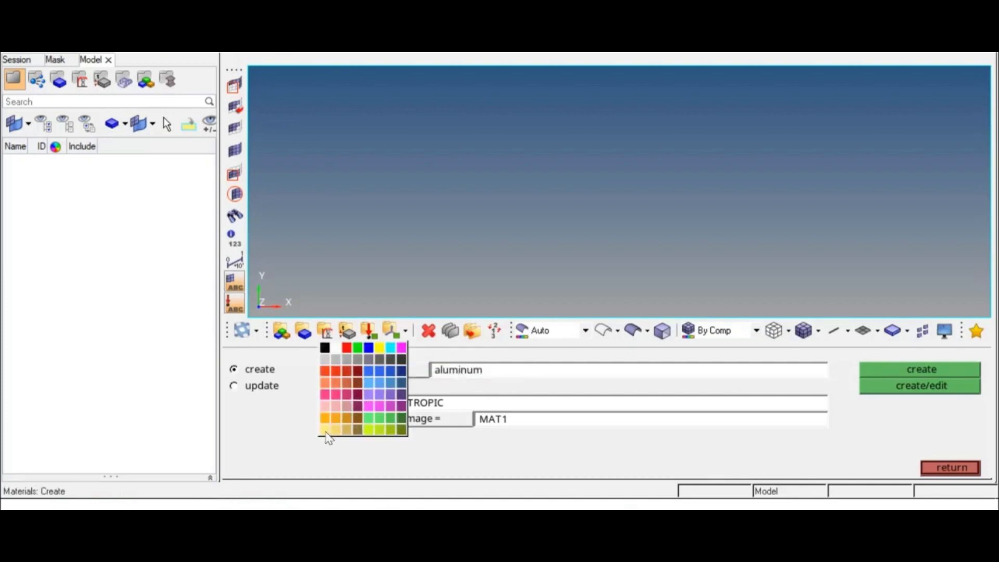
left_click(326, 433)
left_click(351, 407)
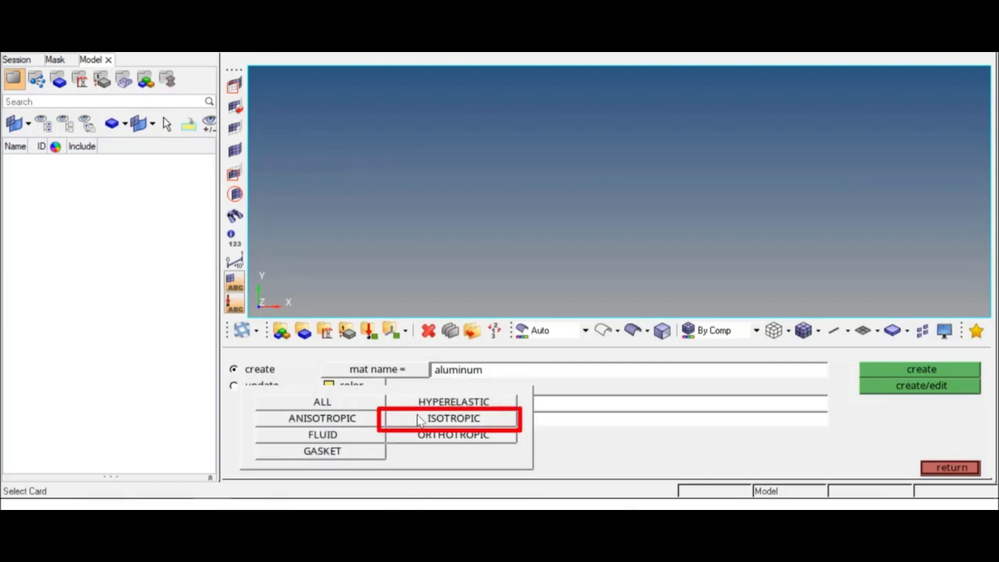
left_click(457, 415)
left_click(413, 422)
left_click(484, 424)
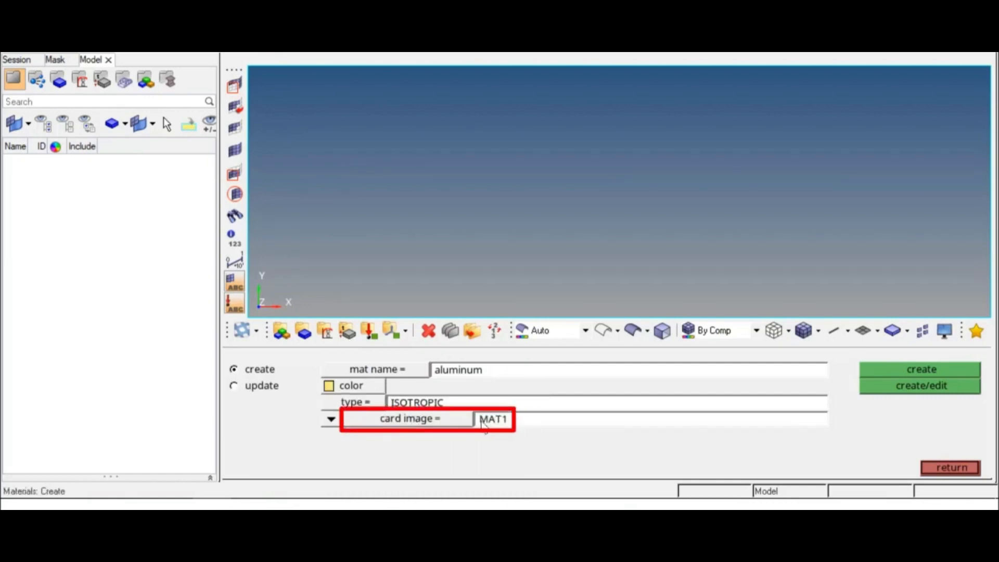
left_click(909, 389)
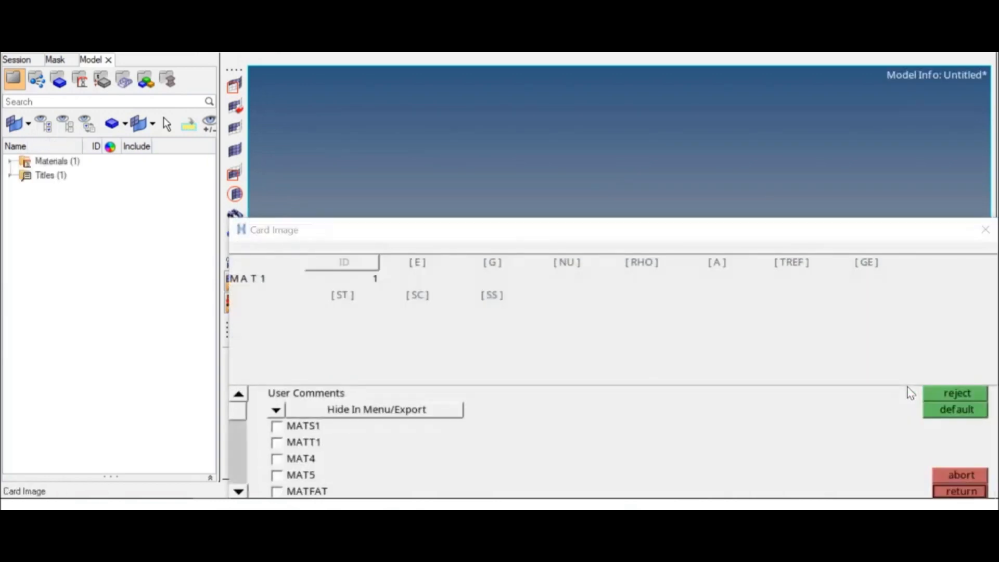
Set the aluminum material's E to 7.1e+04 and NU to 0.330, and close the material definition
left_click(416, 267)
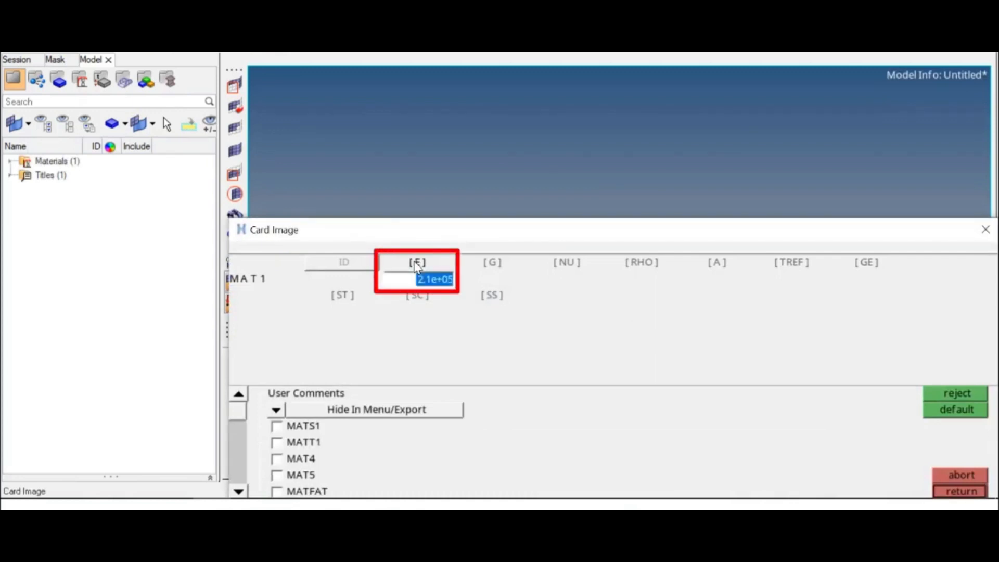
type("7.1e+04")
left_click(567, 265)
type("0.330")
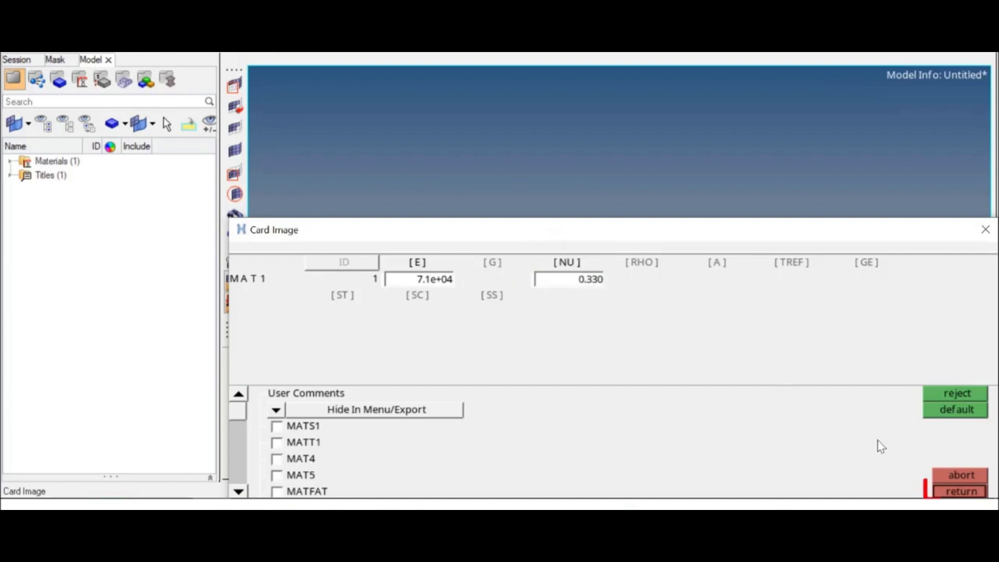
left_click(960, 491)
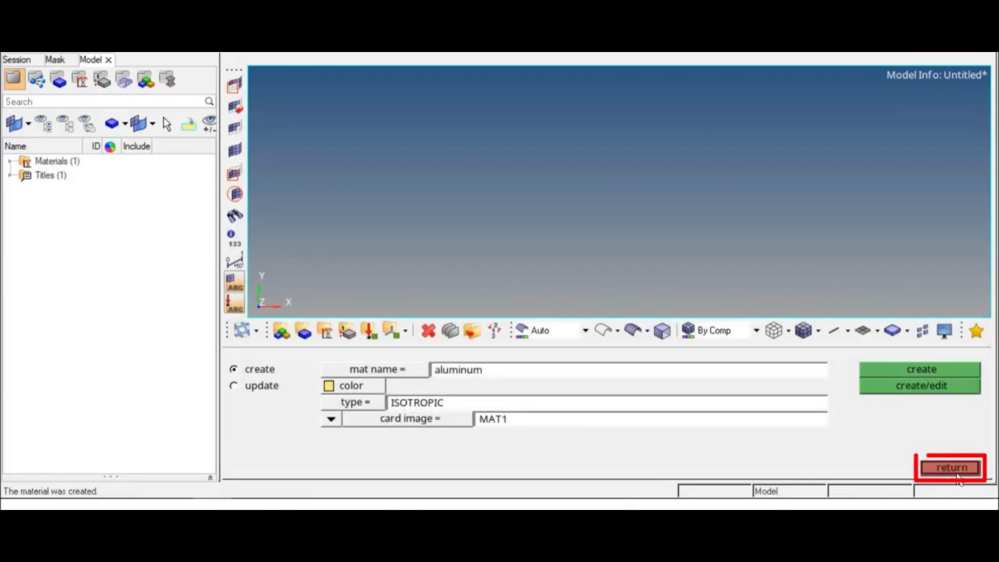
left_click(957, 471)
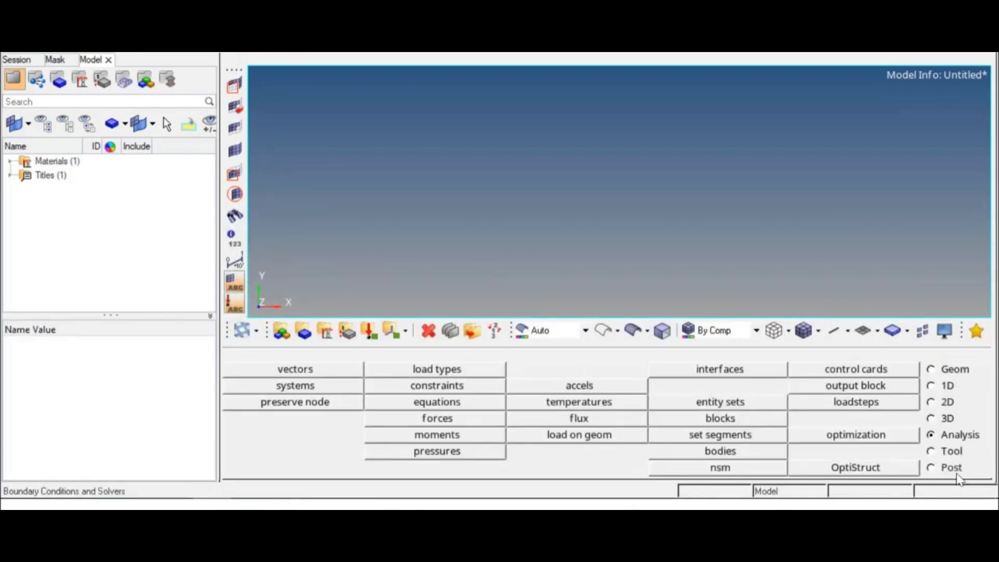
Create a standard beam section of type solid rectangle from the HYPER BEAM library
left_click(931, 386)
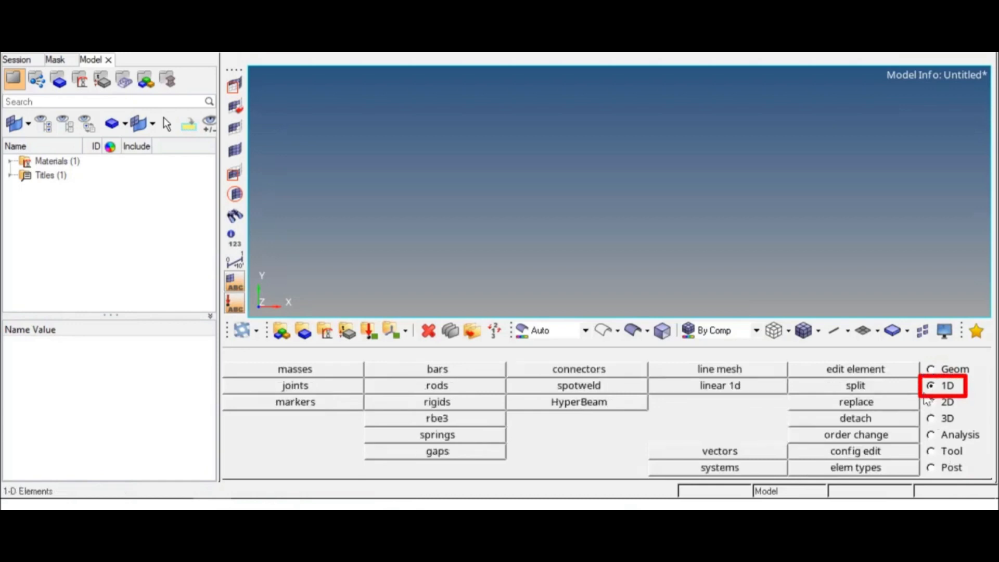
left_click(582, 405)
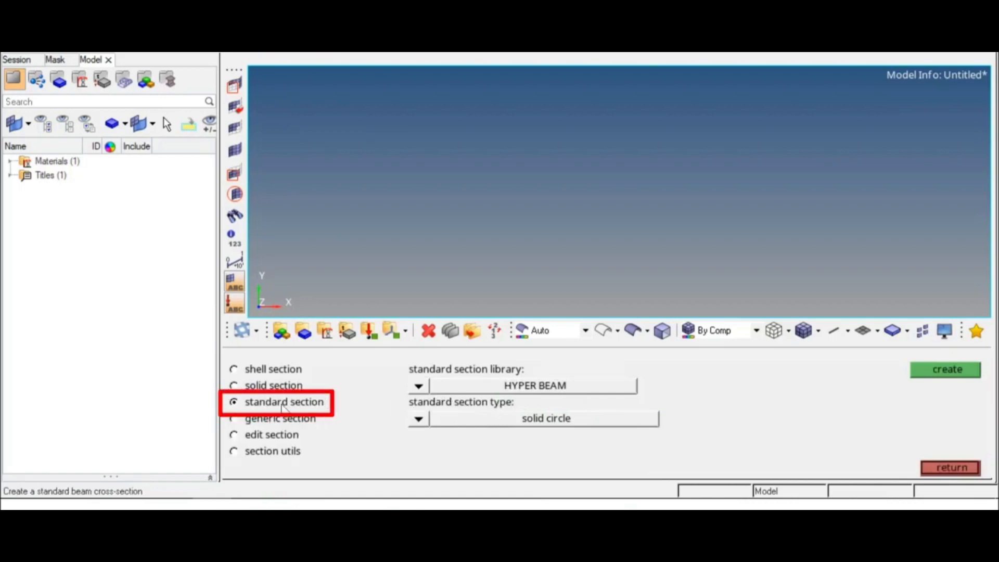
left_click(419, 419)
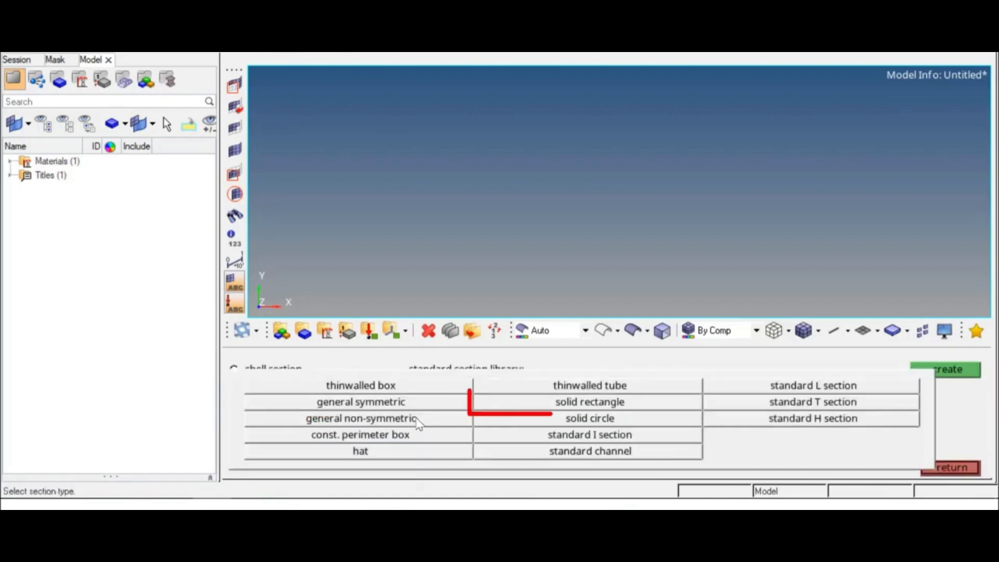
left_click(581, 406)
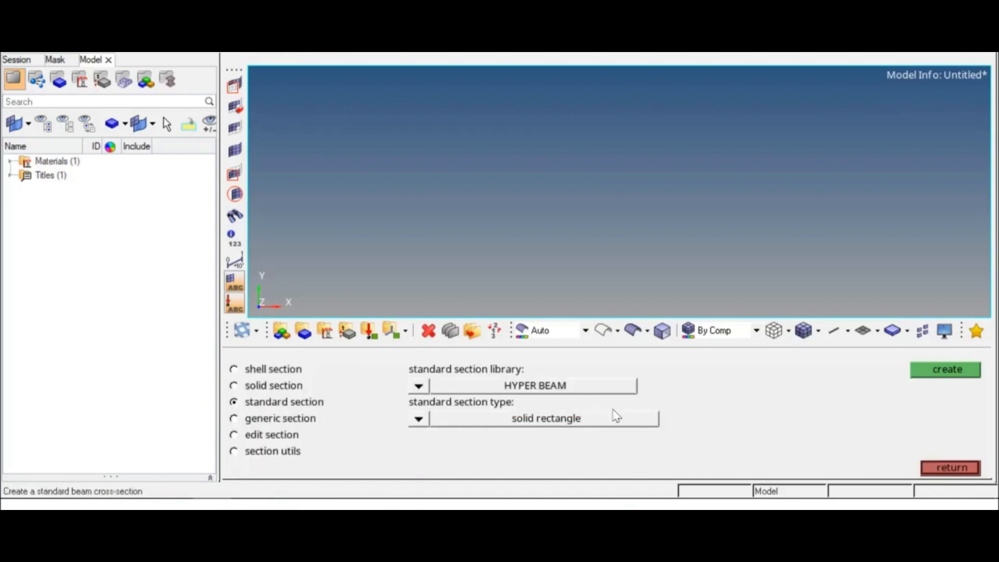
left_click(929, 371)
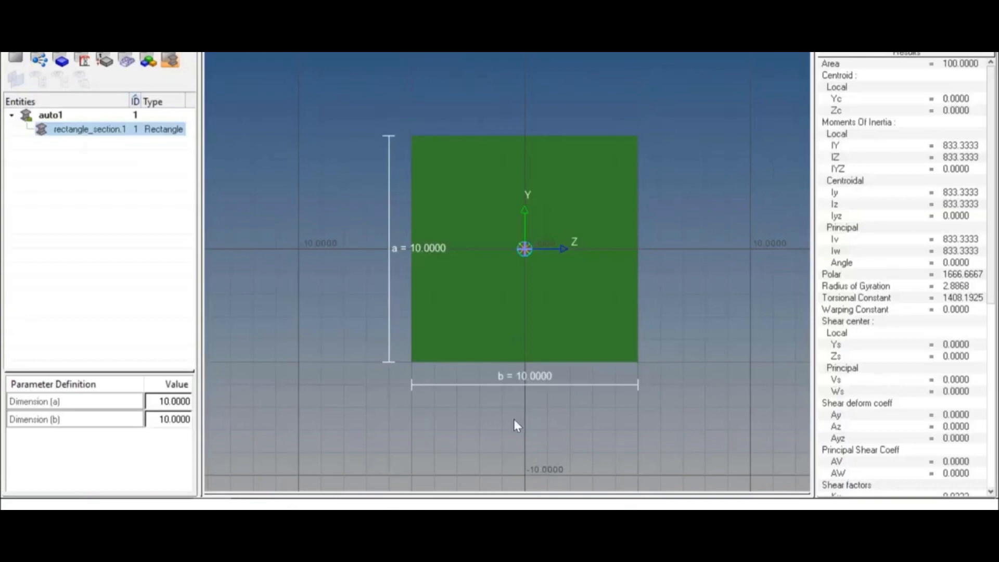
Set the rectangular section's dimensions a and b to 100 each, and return to the model view
left_click(182, 402)
type("100")
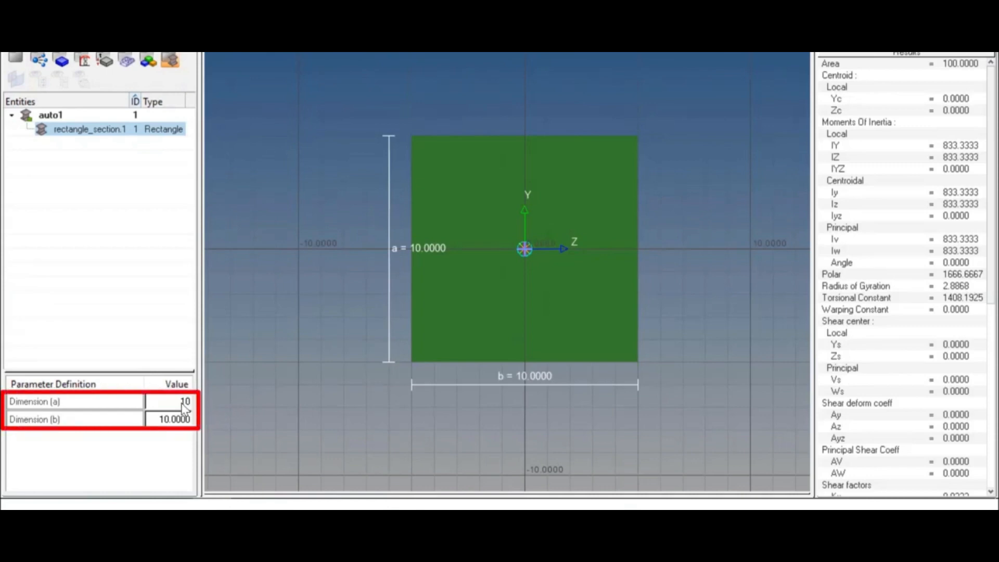
left_click(188, 419)
type("100")
key("Return")
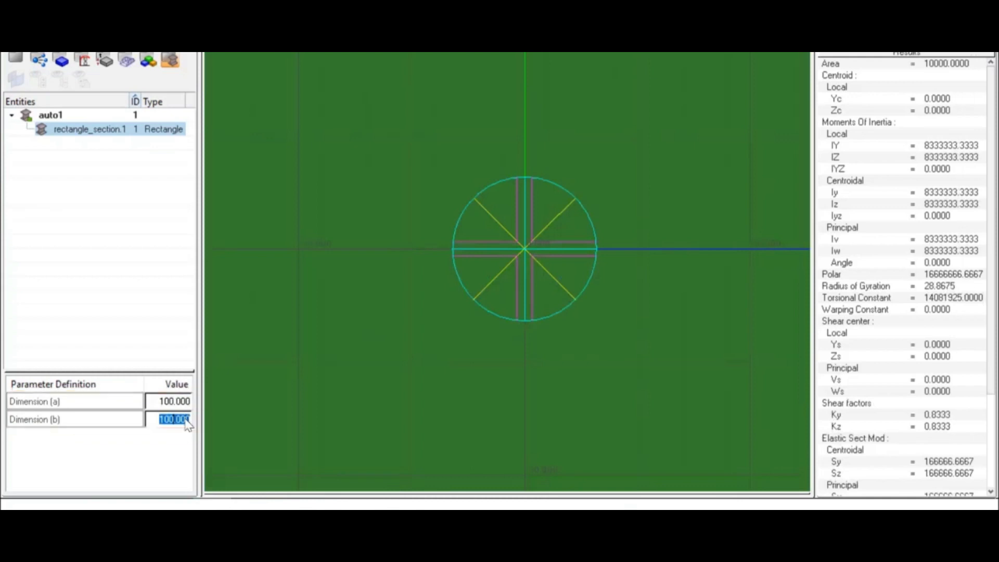
left_click(413, 309)
key("f")
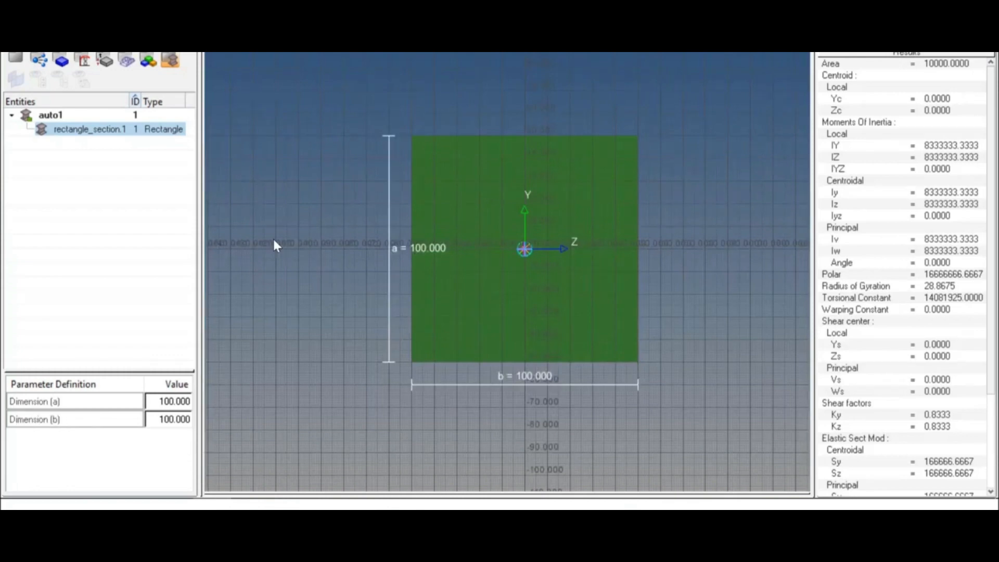
left_click(12, 63)
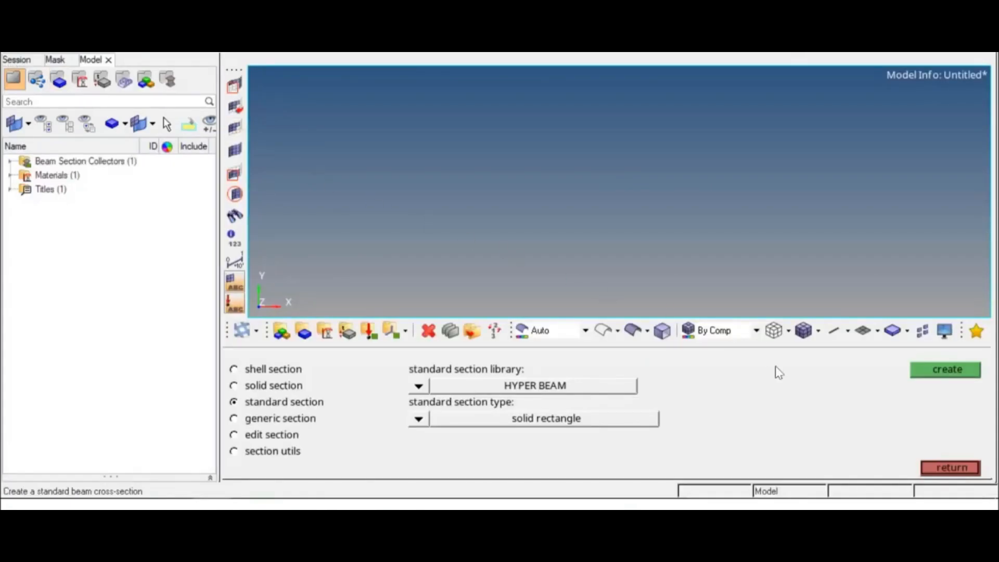
left_click(946, 470)
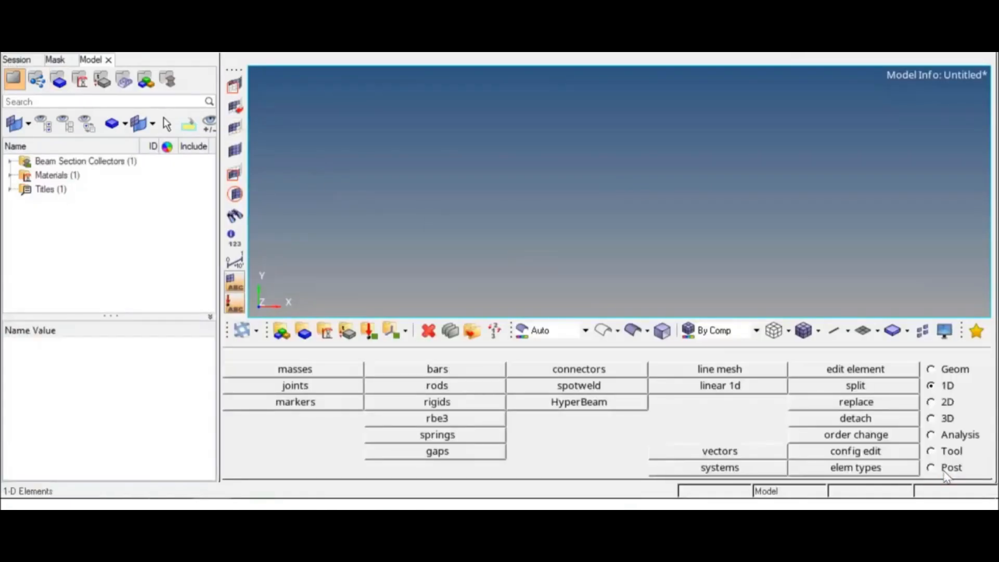
Define a new orange property named bar with type 1D and card image PBAR
left_click(338, 334)
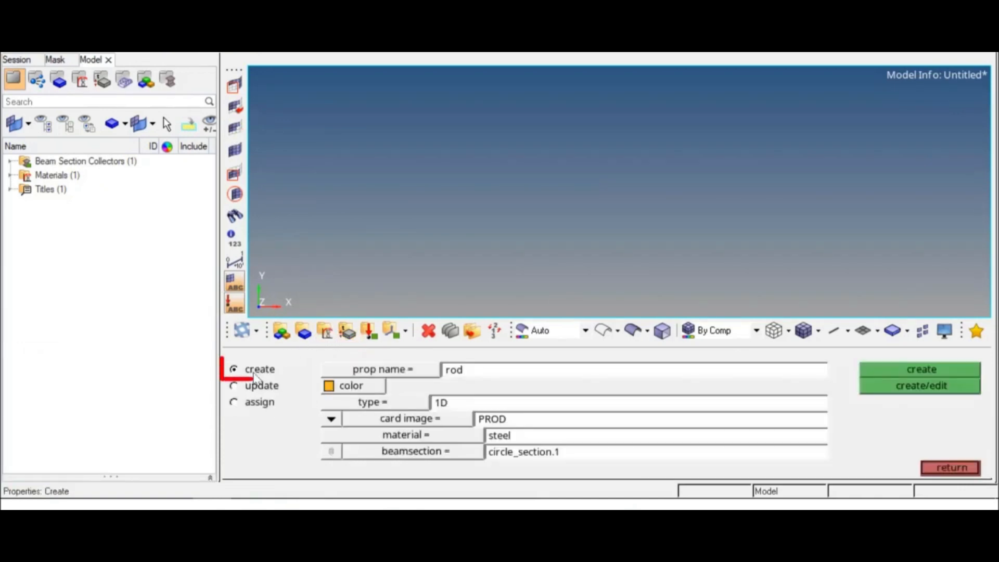
double_click(473, 376)
type("bar")
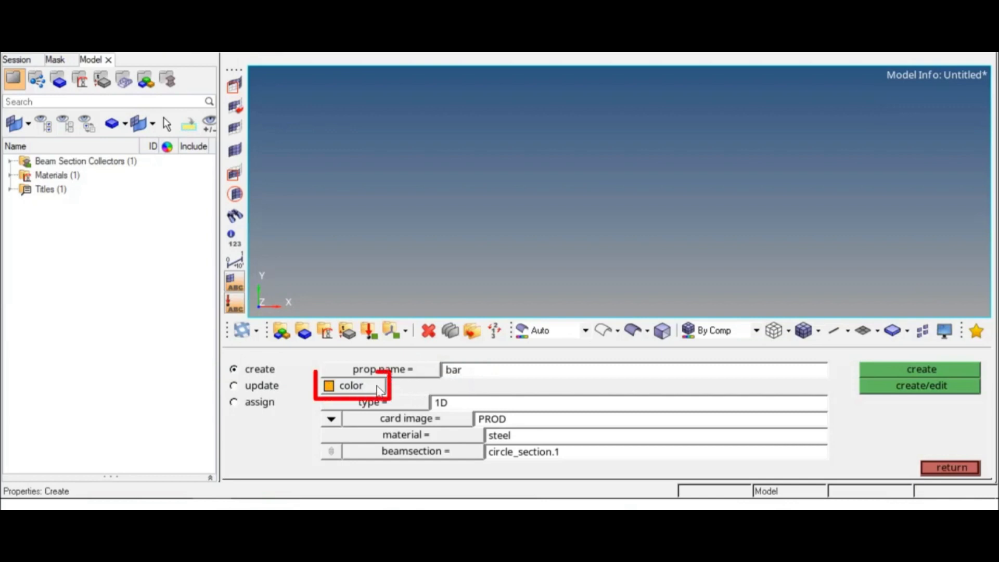
left_click(379, 390)
left_click(341, 419)
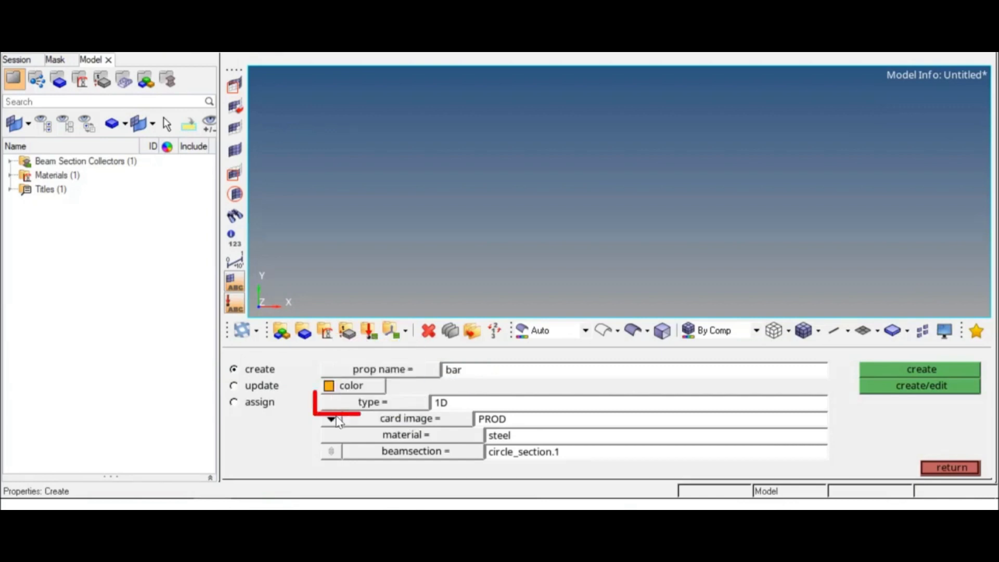
left_click(391, 409)
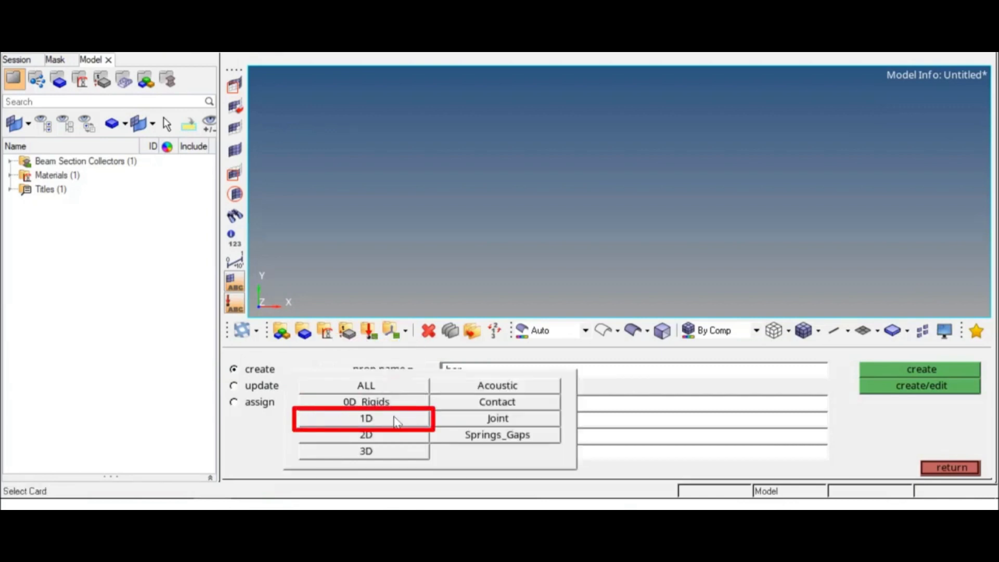
left_click(394, 417)
left_click(416, 424)
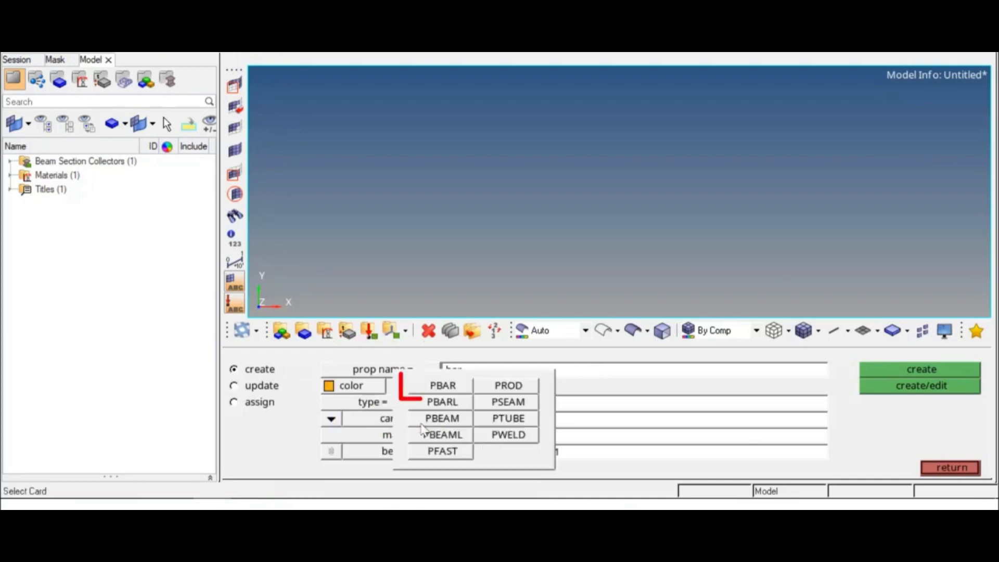
left_click(458, 389)
Assign the aluminum material and the rectangle_section.1 beam section to the bar property and create it
left_click(458, 435)
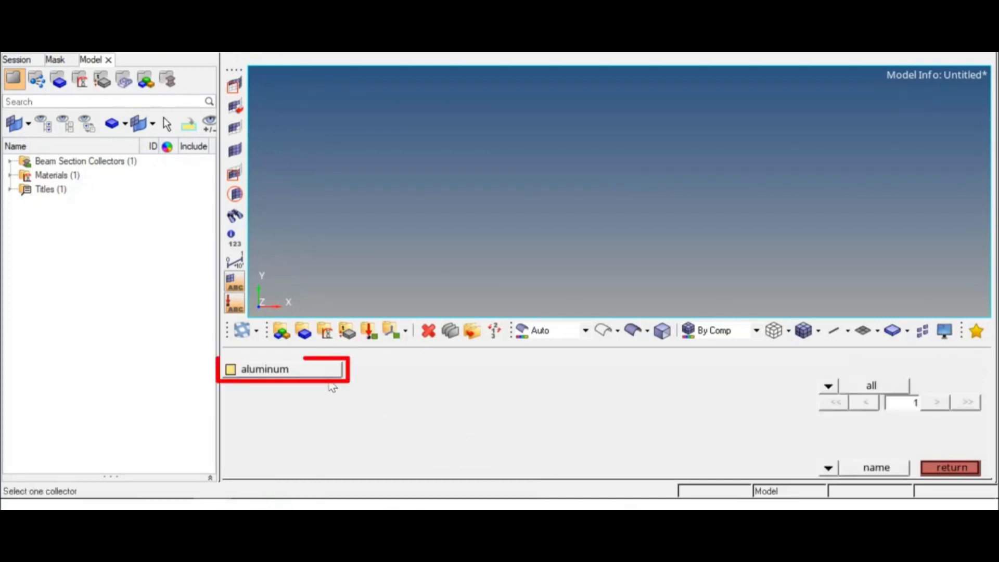
left_click(307, 372)
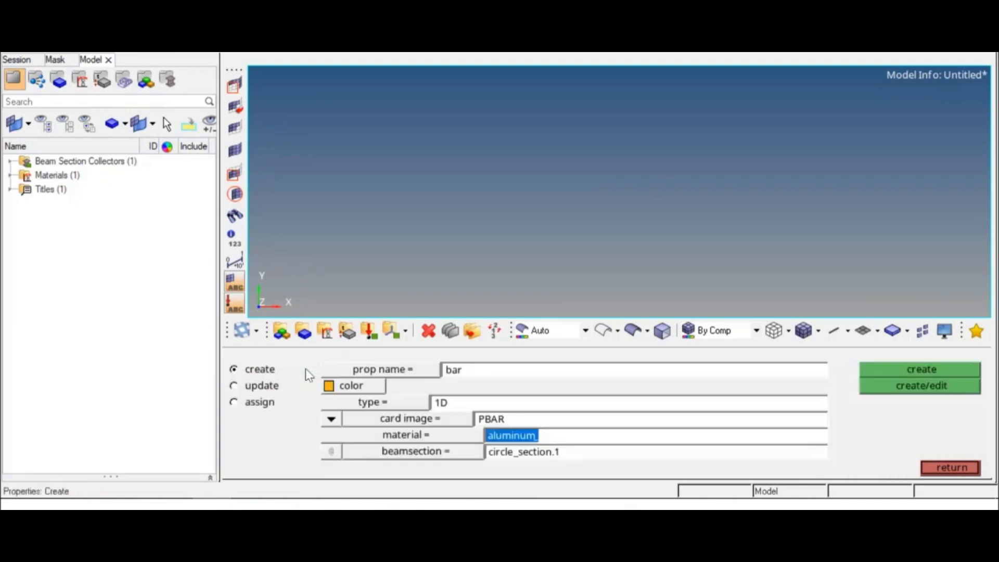
left_click(456, 458)
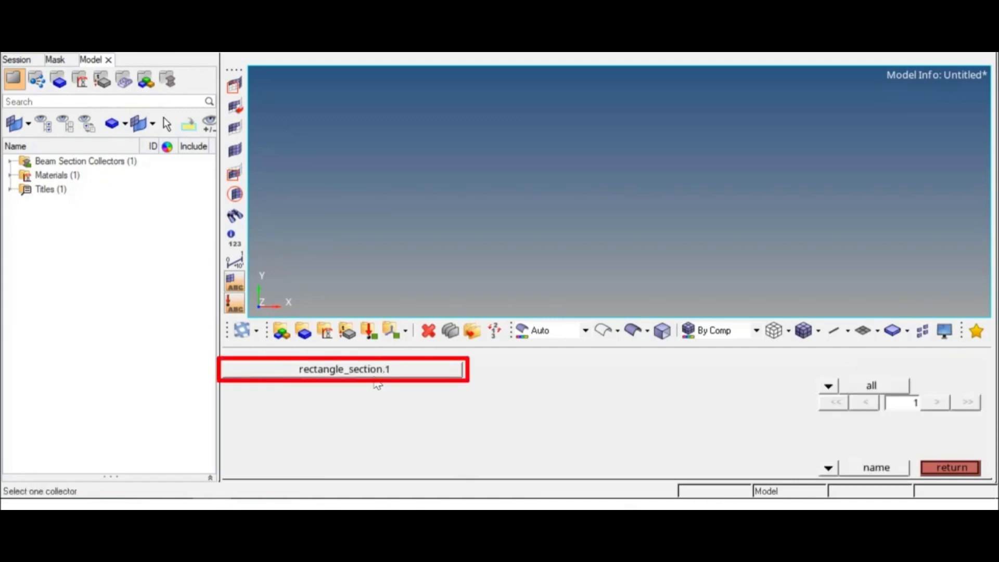
left_click(374, 377)
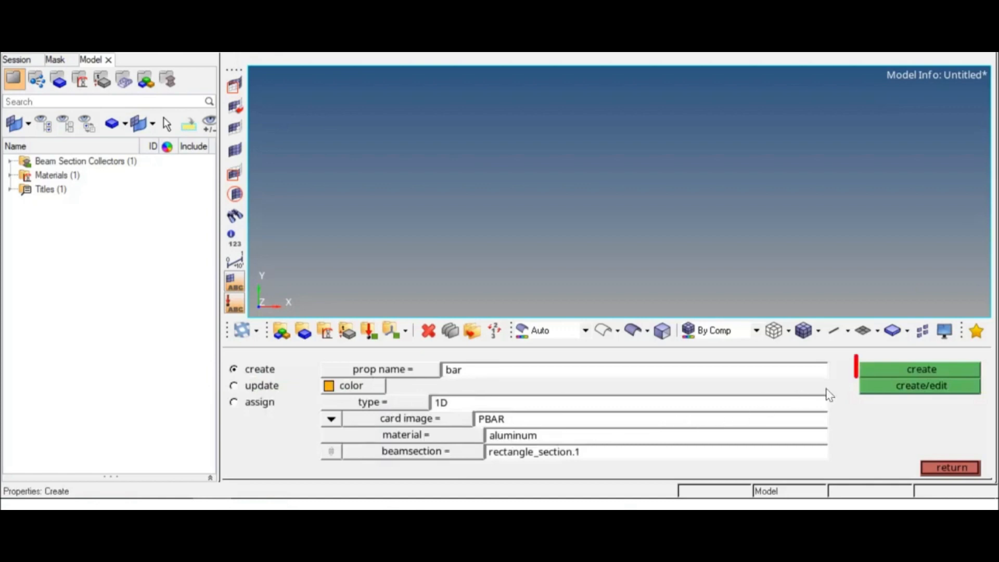
left_click(919, 367)
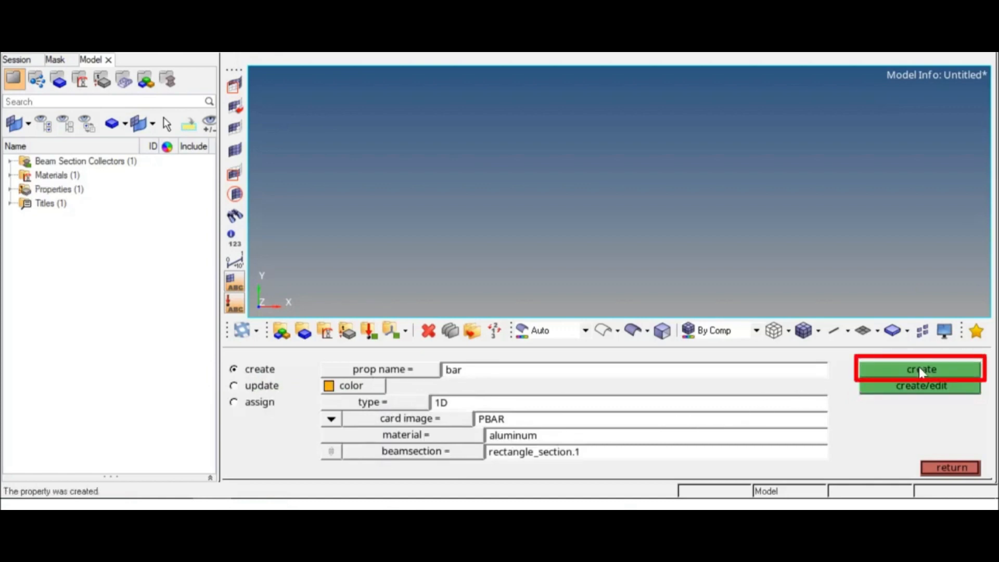
left_click(950, 468)
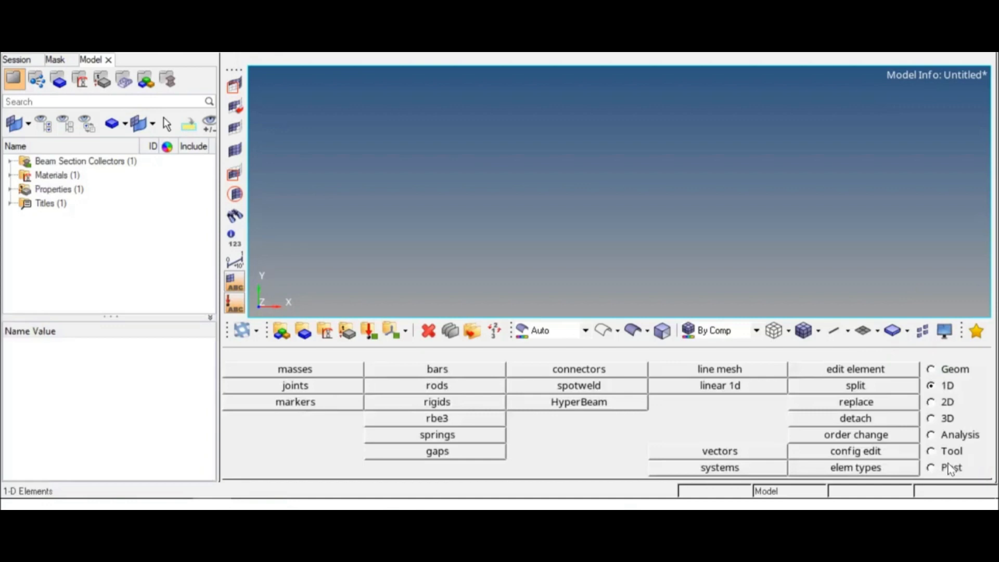
Define a new green component named bar without a card image
left_click(299, 338)
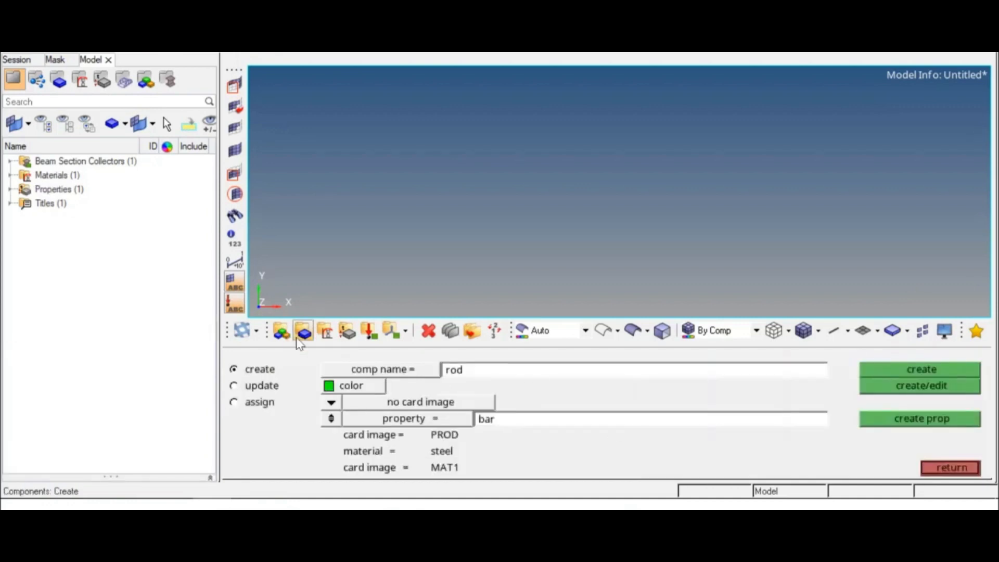
double_click(469, 372)
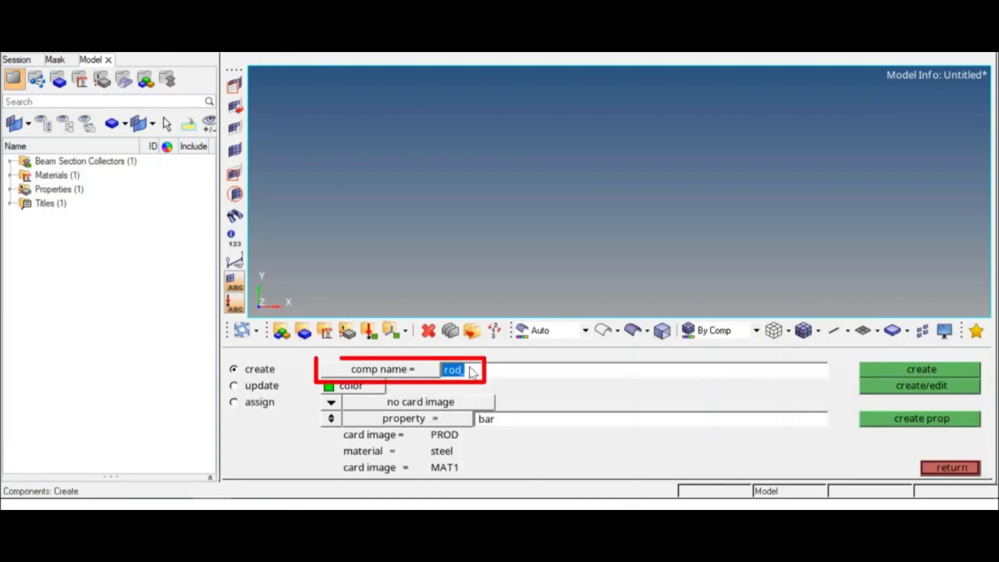
type("bar")
key("Return")
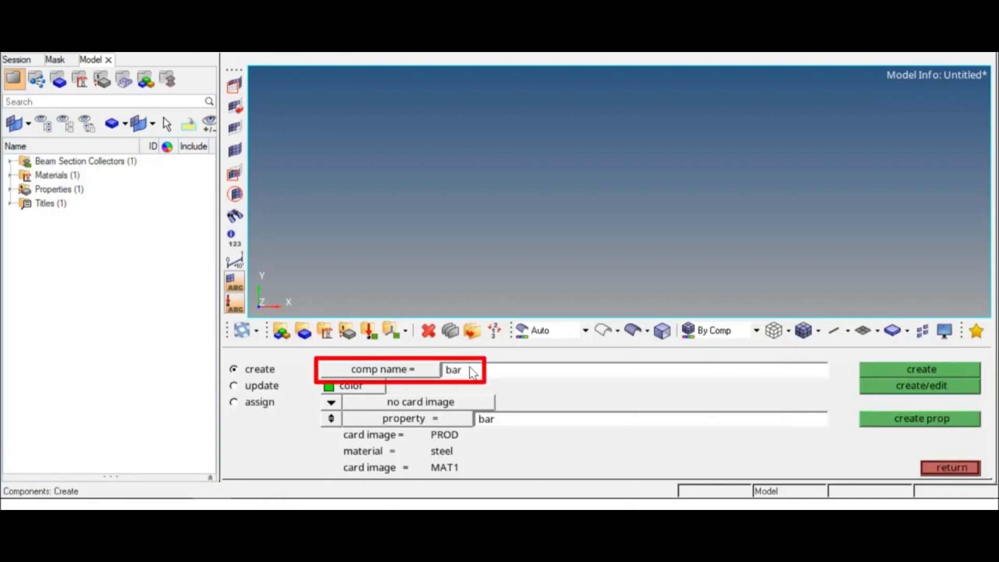
left_click(365, 386)
left_click(358, 345)
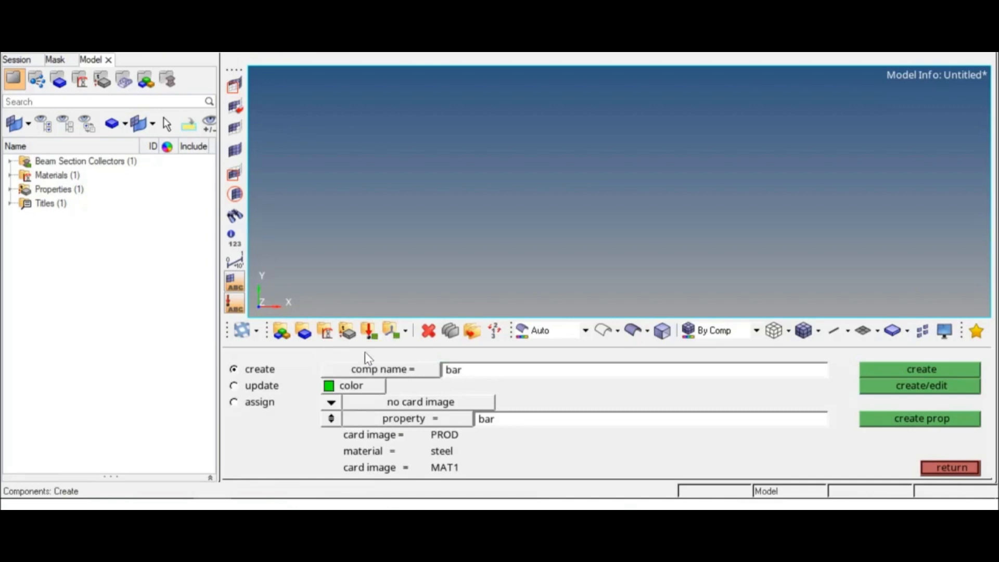
Assign the bar property to the bar component and create the component
left_click(396, 424)
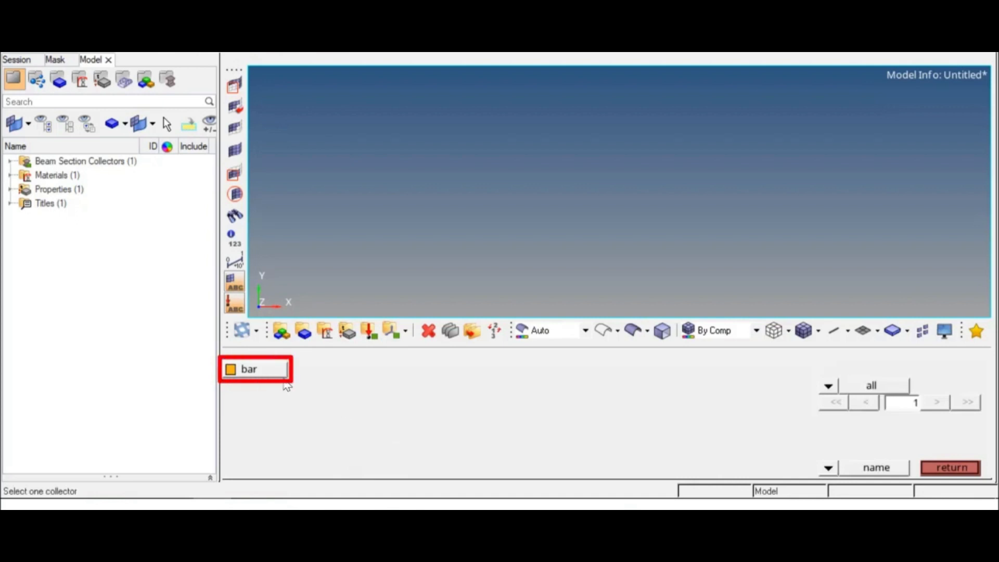
left_click(281, 375)
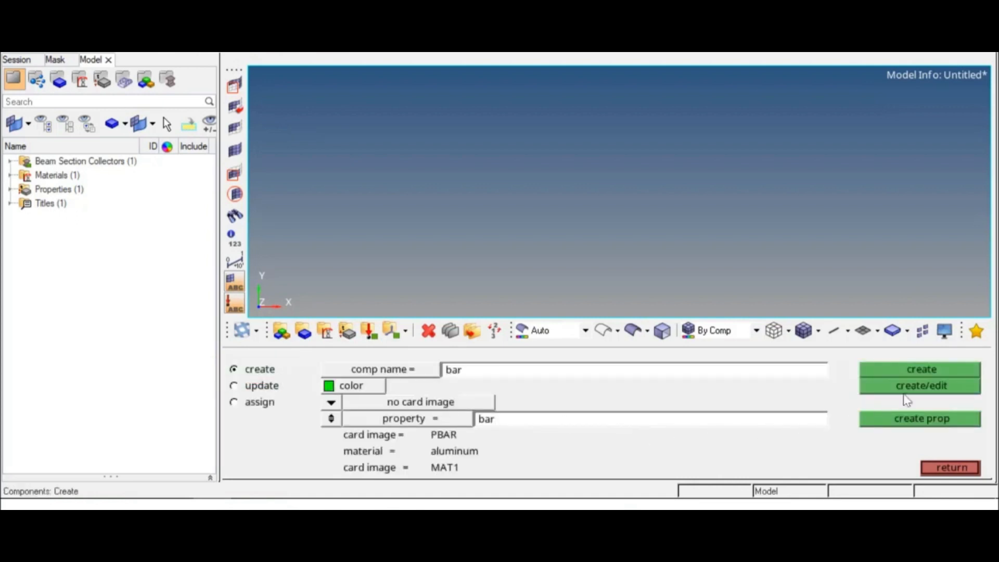
left_click(944, 370)
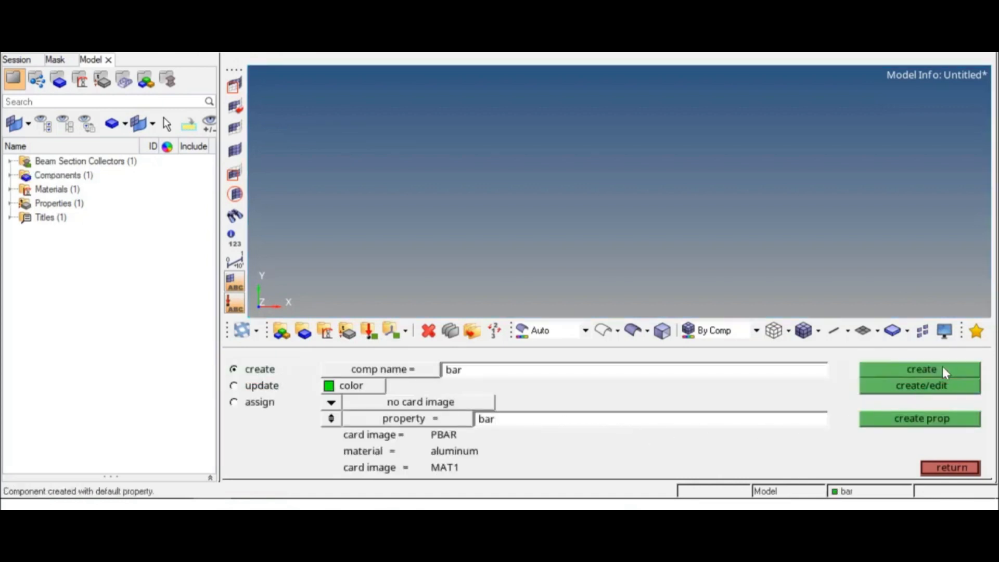
left_click(951, 467)
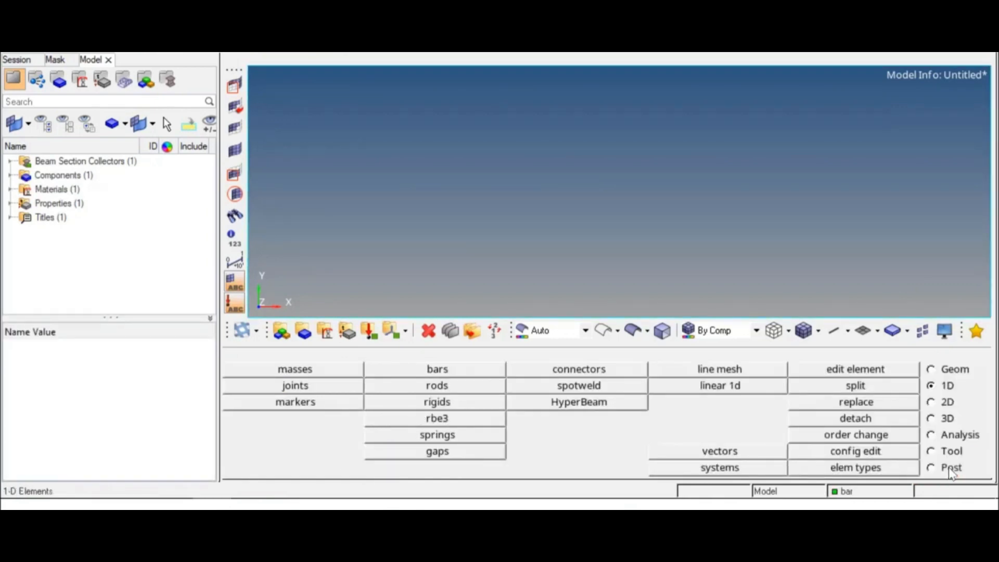
Create a geometry node at coordinates x 500, y 0, z 0
left_click(948, 371)
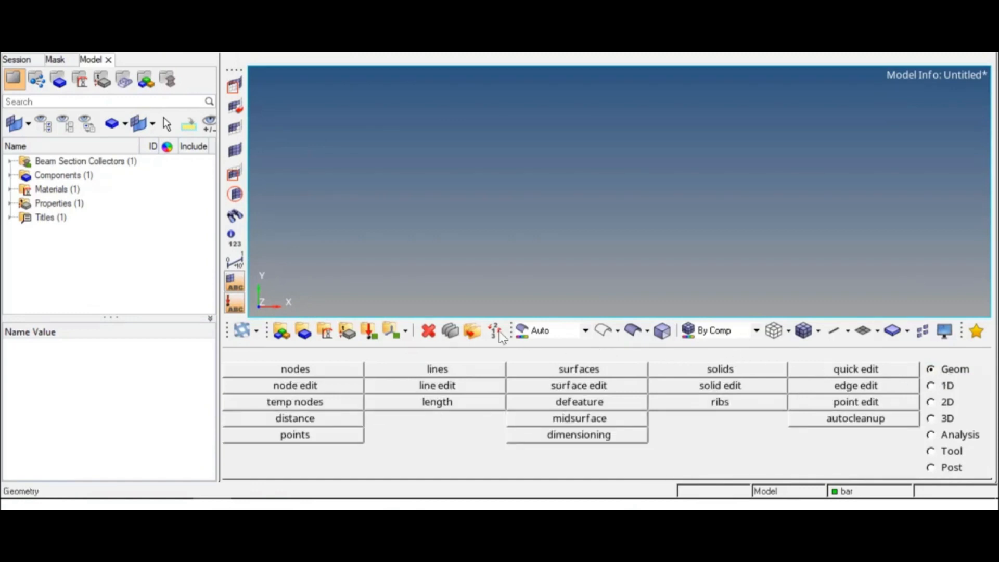
left_click(341, 375)
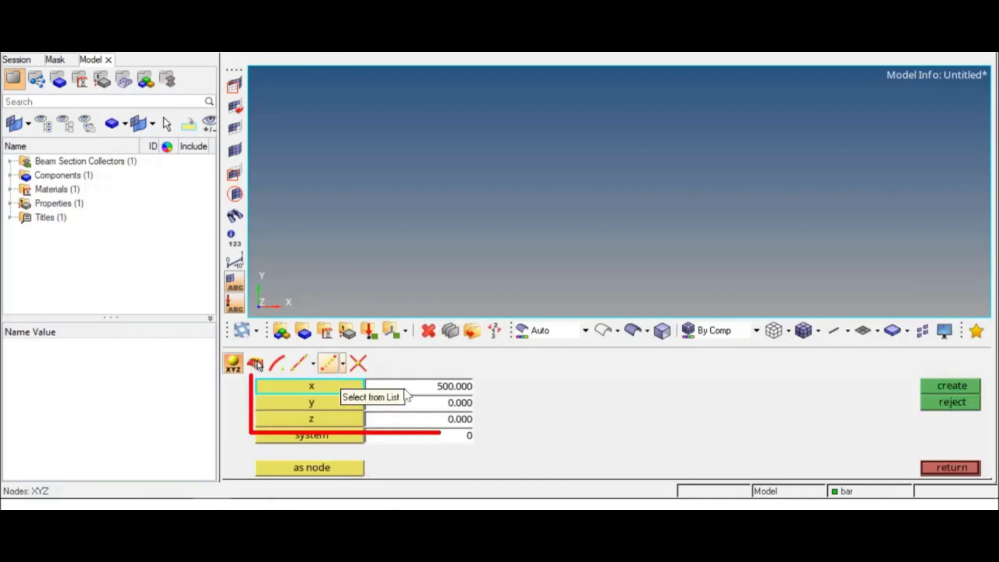
left_click(446, 388)
left_click(454, 404)
left_click(460, 419)
left_click(949, 385)
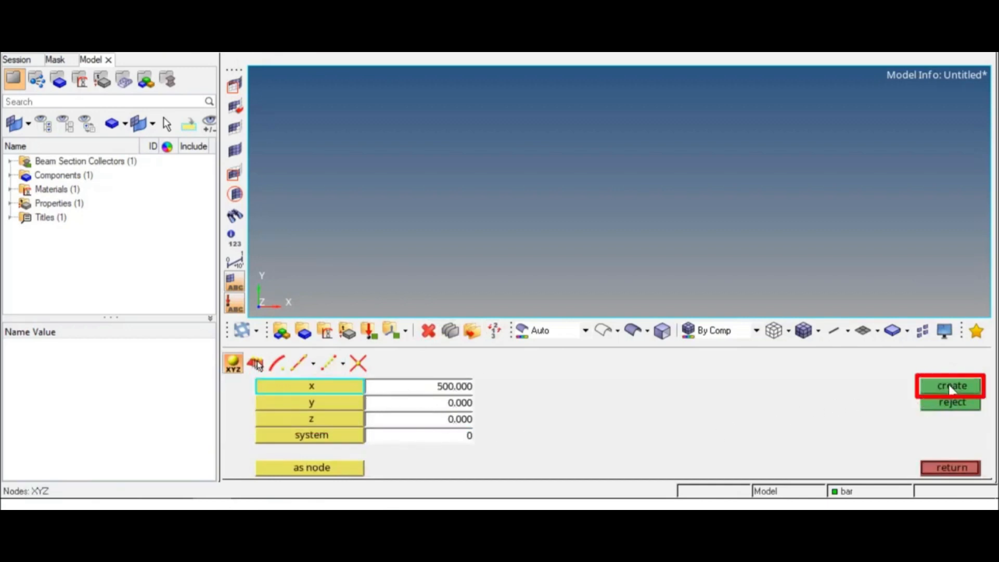
Create a second node at the origin (0, 0, 0) and fit both nodes in the view
left_click(448, 389)
type("0")
key("Return")
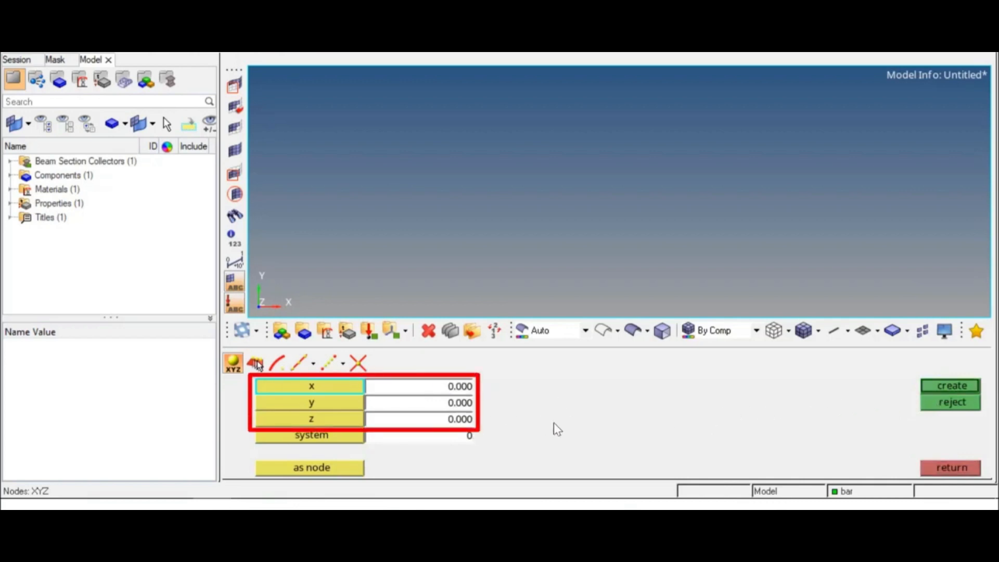
left_click(944, 387)
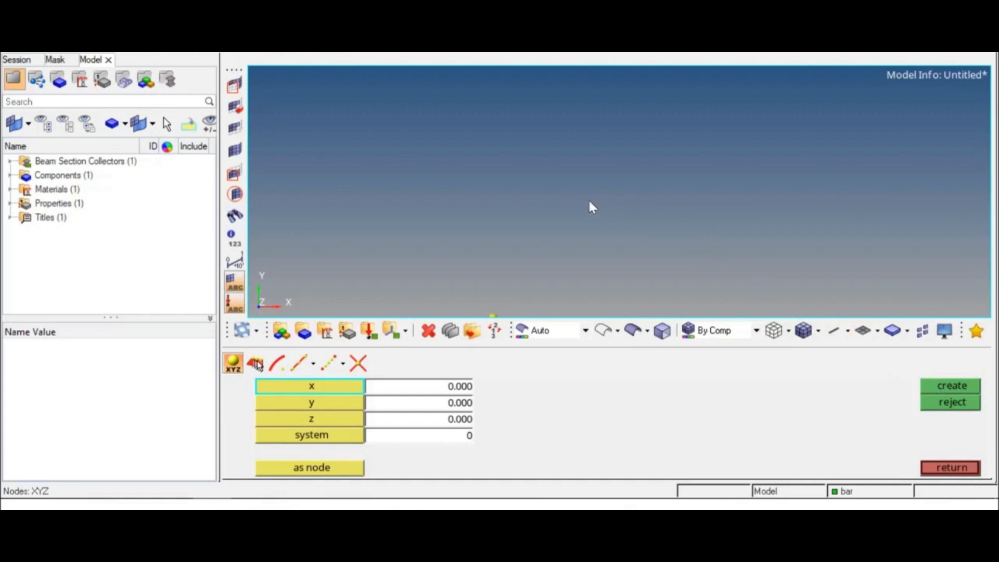
key("f")
left_click(943, 467)
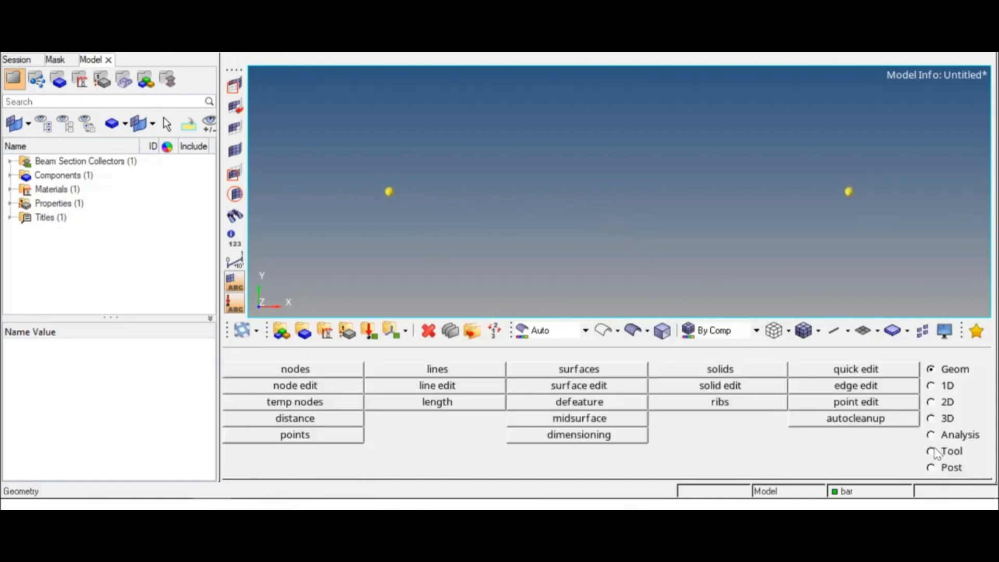
Set up a new 1D bar element with the bar property and element type CBAR
left_click(931, 386)
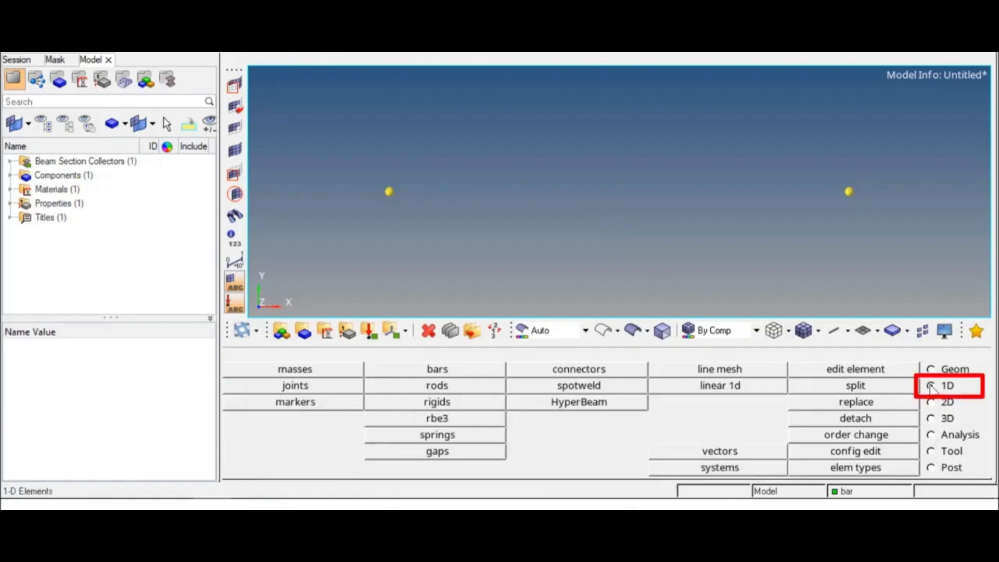
left_click(451, 371)
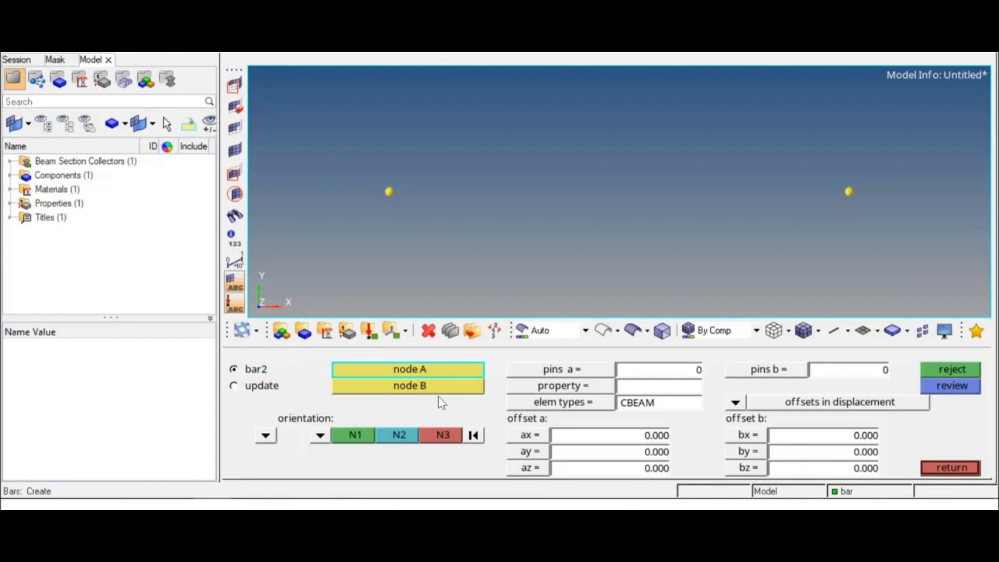
left_click(610, 390)
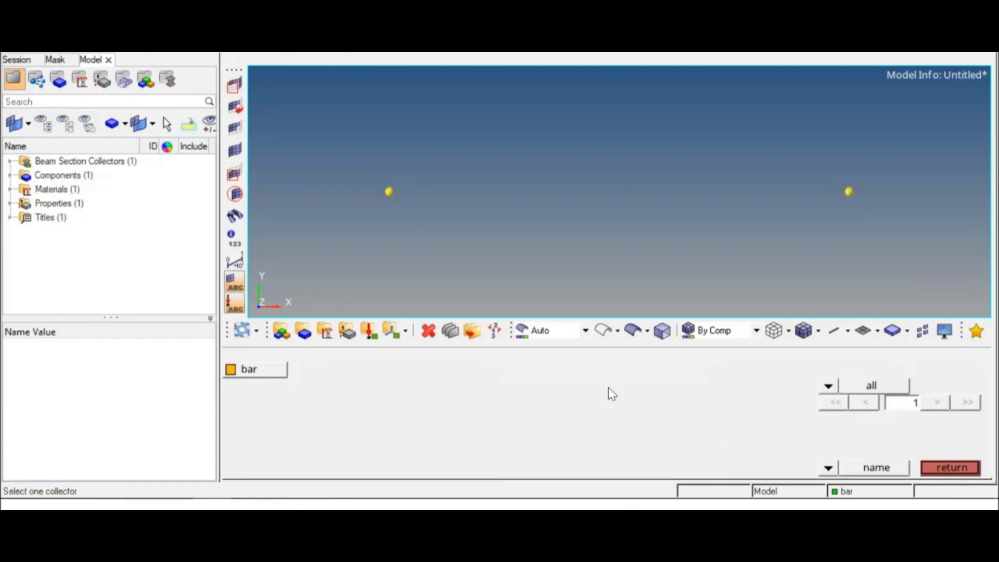
left_click(281, 371)
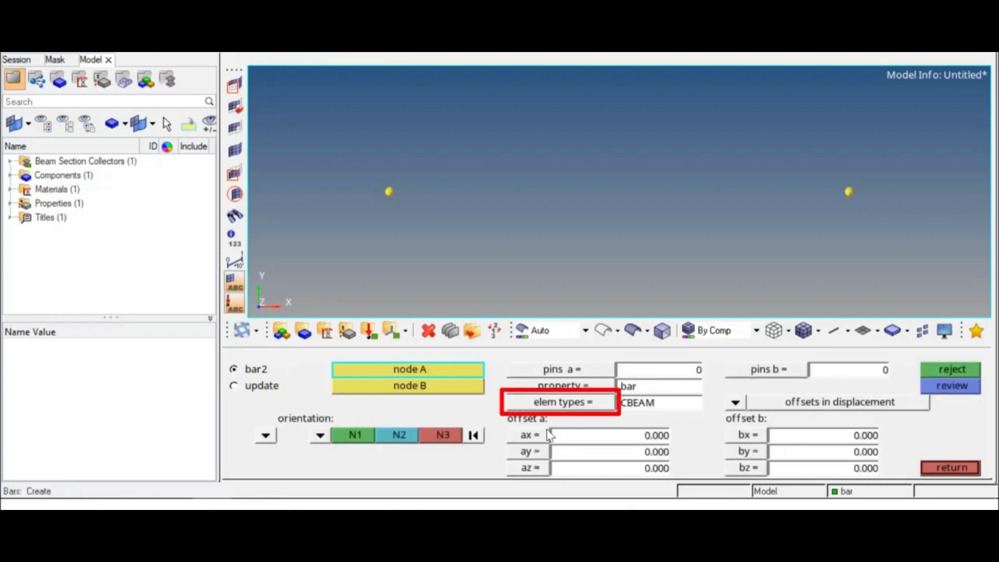
left_click(603, 408)
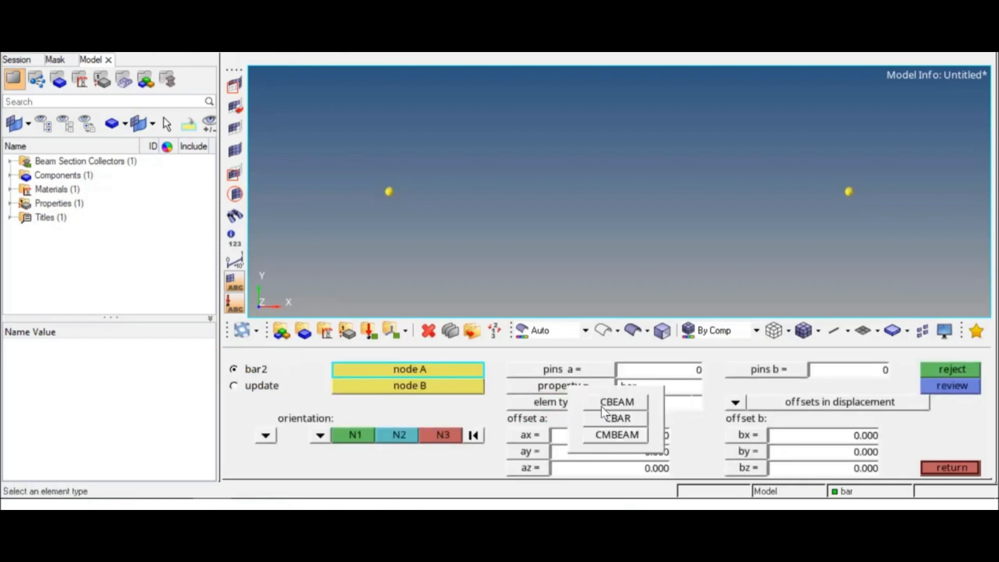
left_click(637, 424)
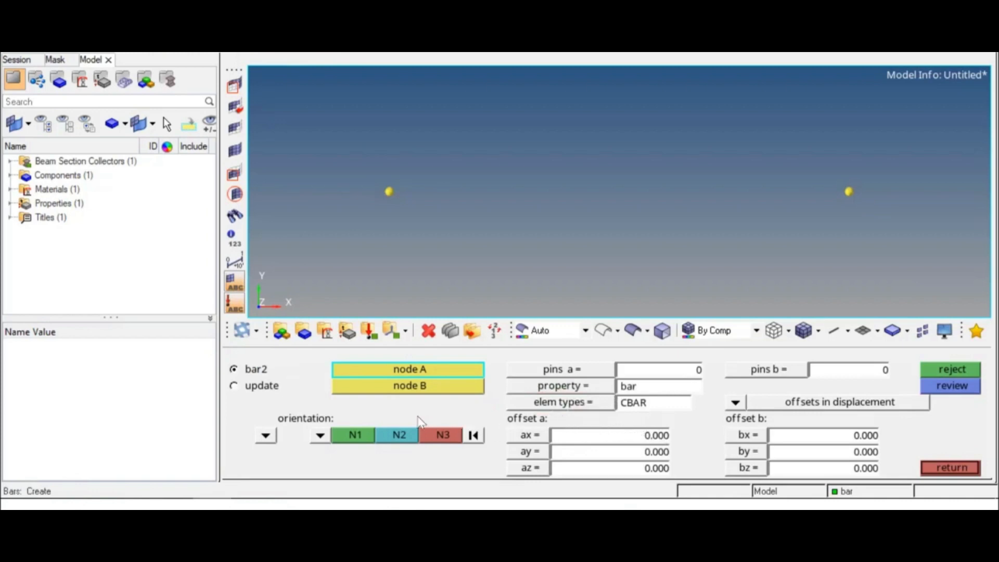
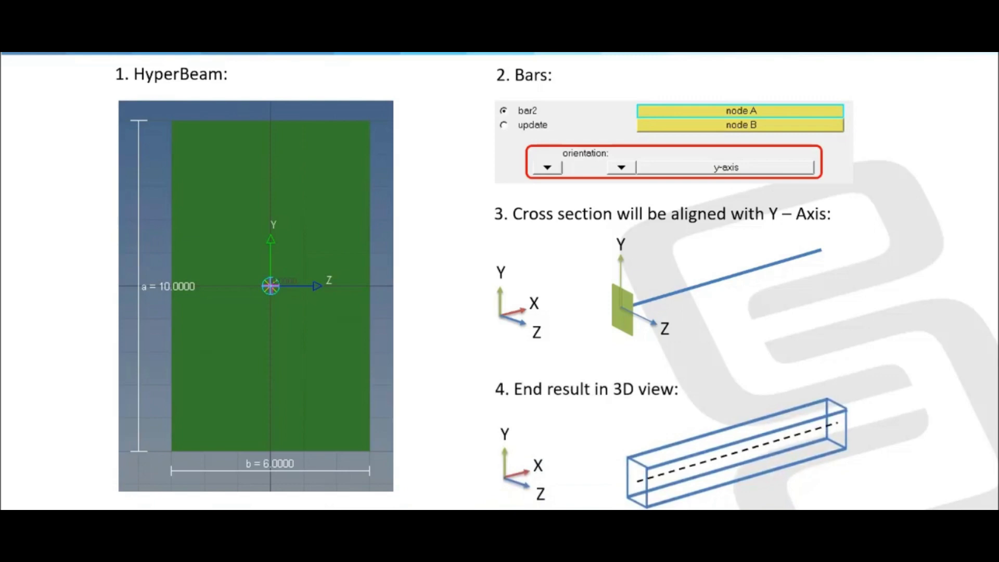
key("Right")
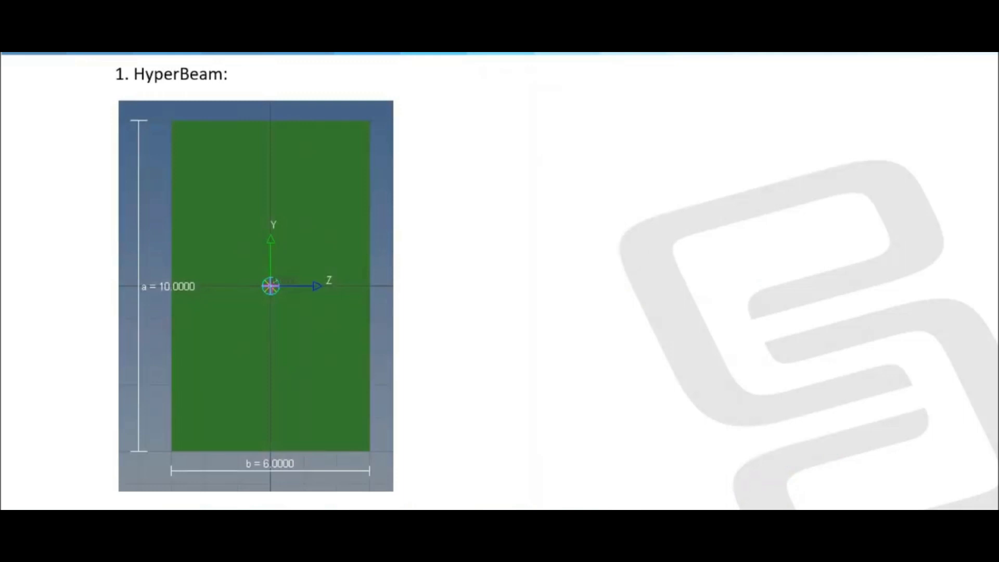
key("Right")
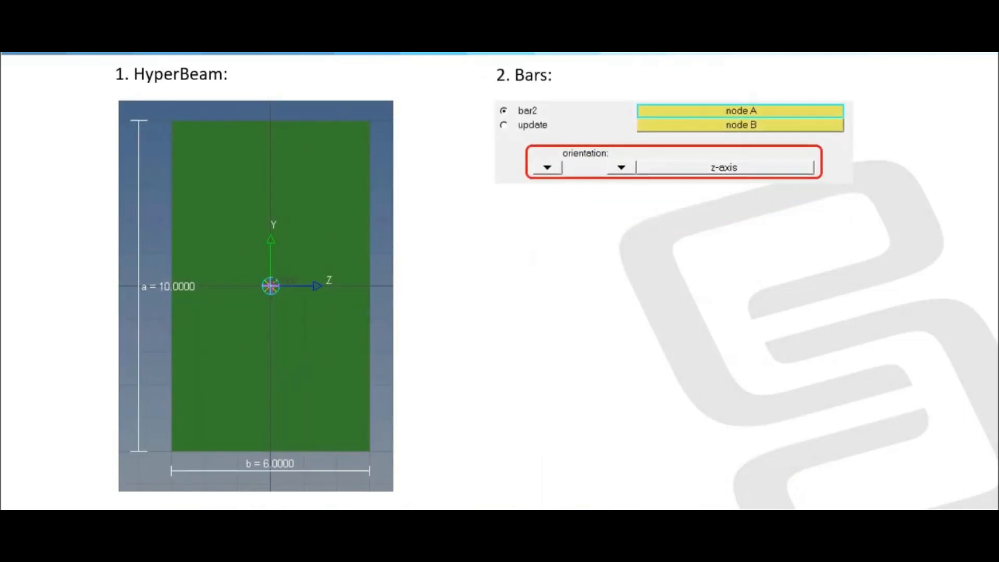
key("Right")
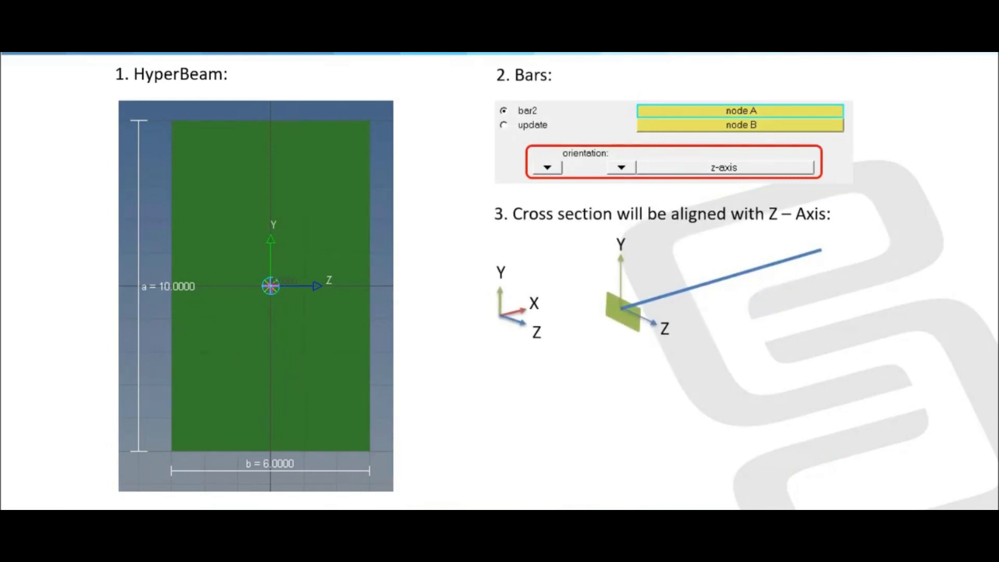
key("Right")
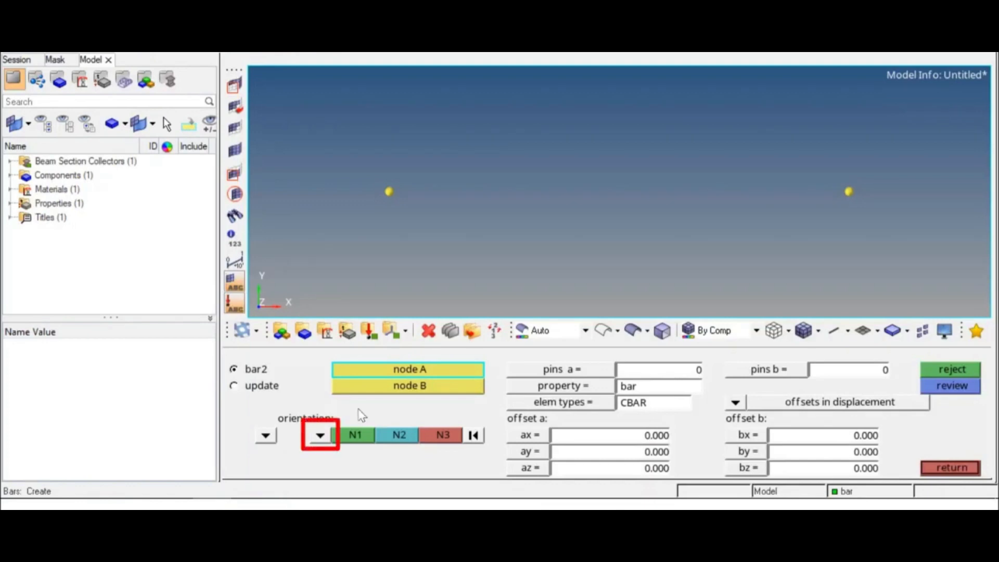
Create the bar element between the node at the origin and the node at x 500, oriented along the y-axis
left_click(319, 436)
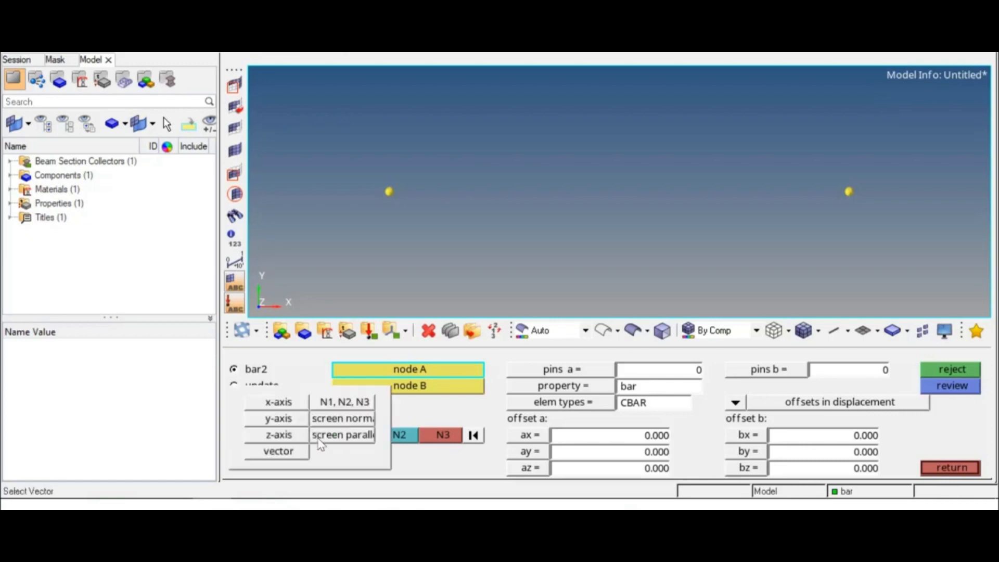
left_click(295, 420)
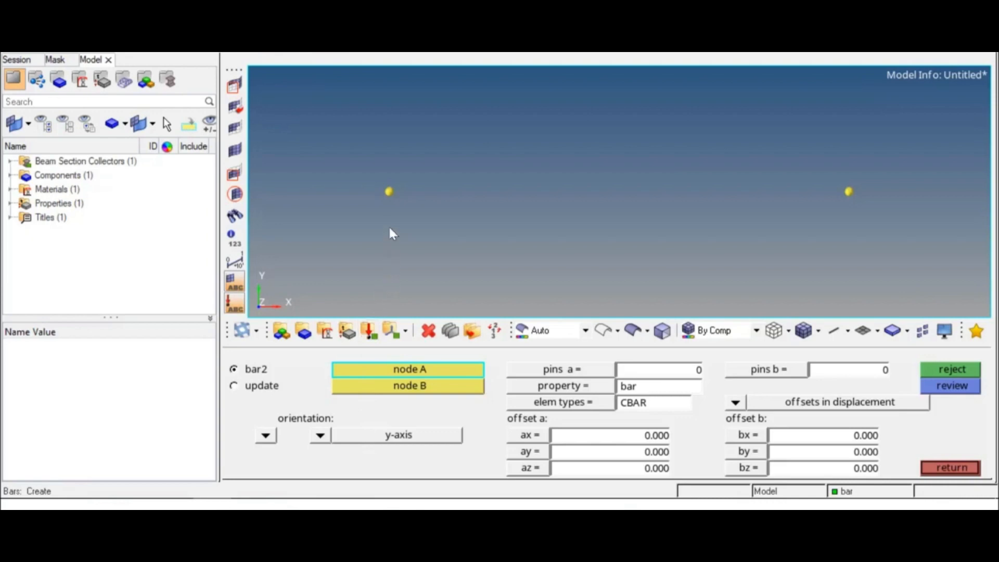
left_click(388, 194)
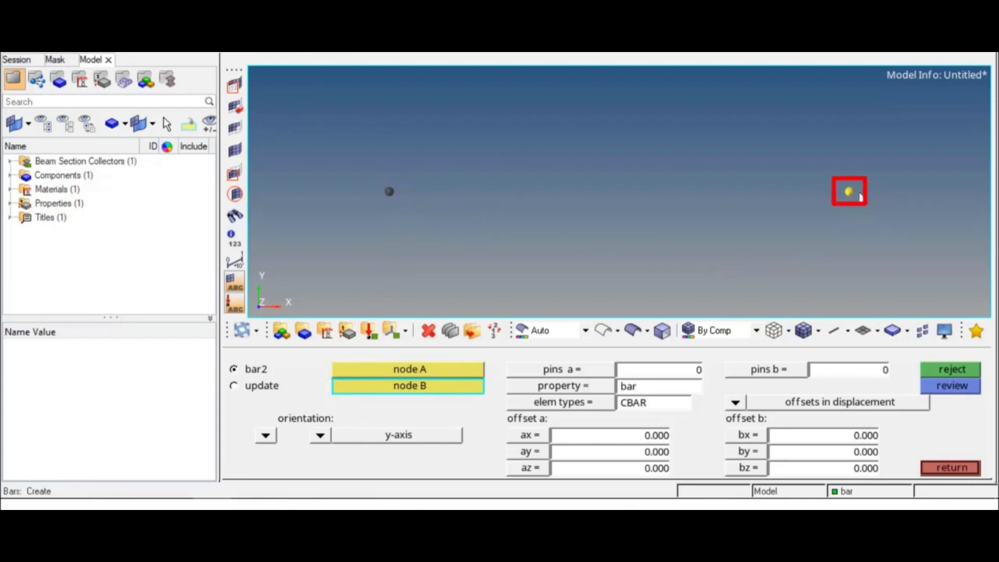
left_click(849, 192)
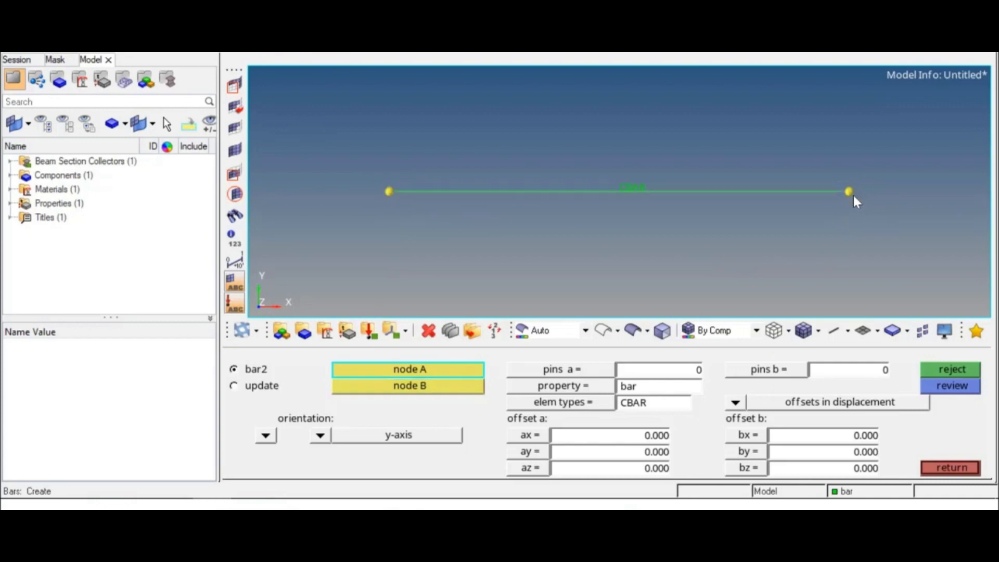
left_click(947, 469)
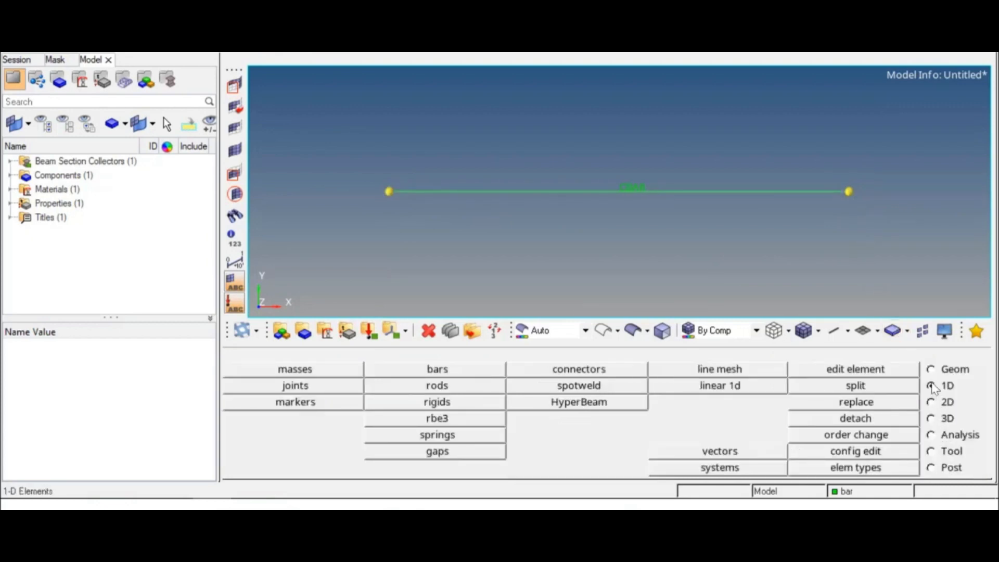
Clear all temporary nodes from the model
left_click(932, 369)
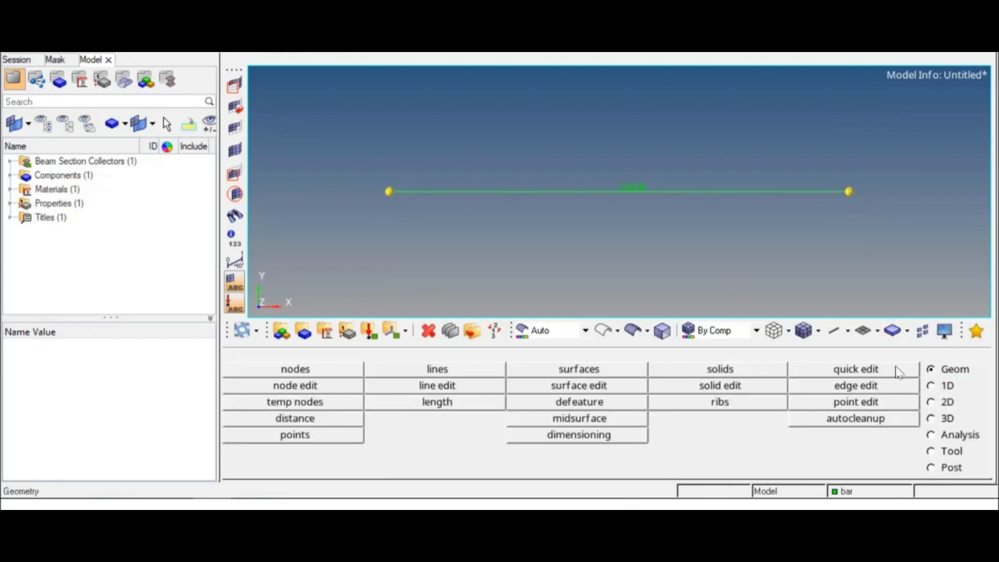
left_click(339, 404)
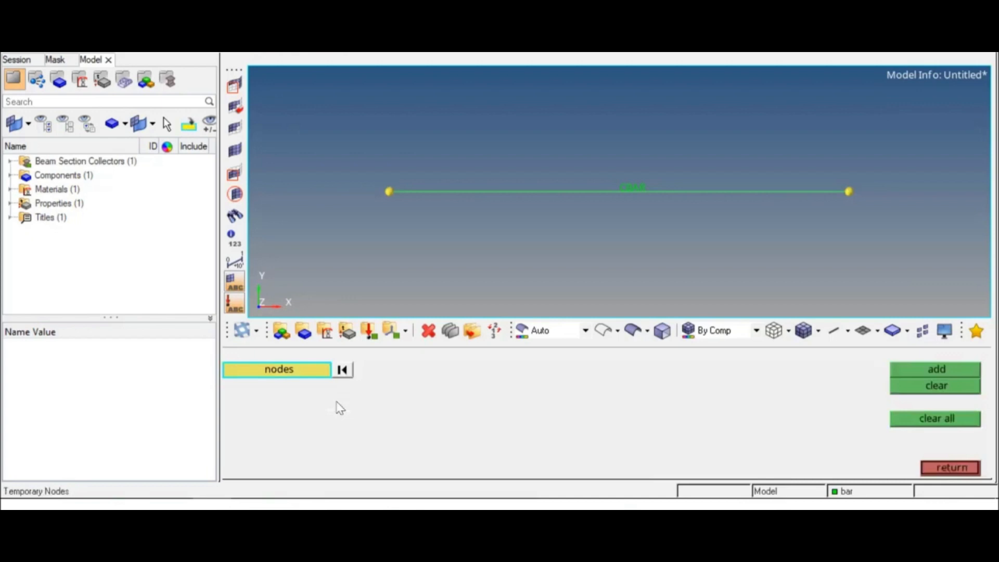
left_click(902, 422)
left_click(931, 468)
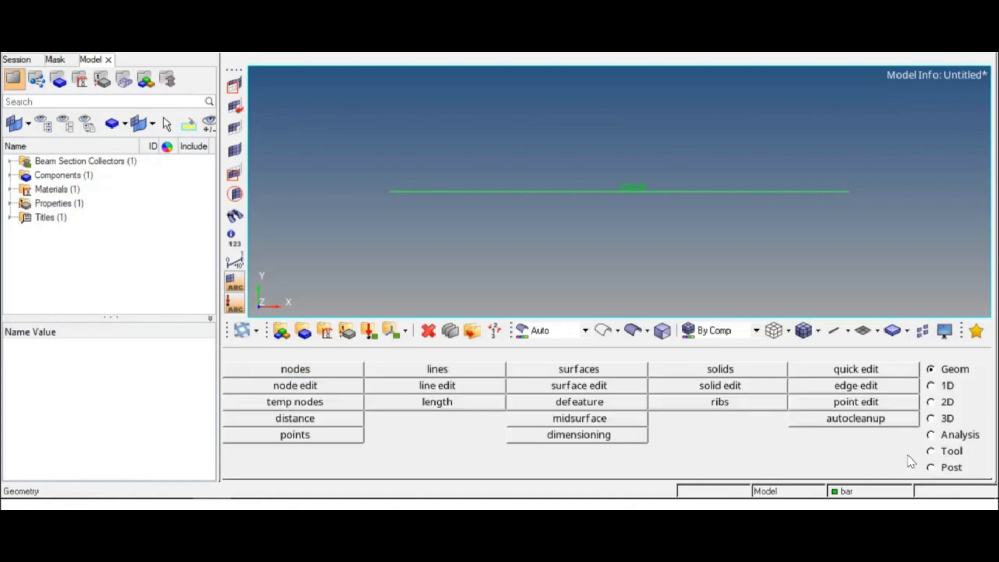
Inspect the bar's section with 1D Detailed Element Representation, then return to 1D Traditional Element Representation
left_click(849, 332)
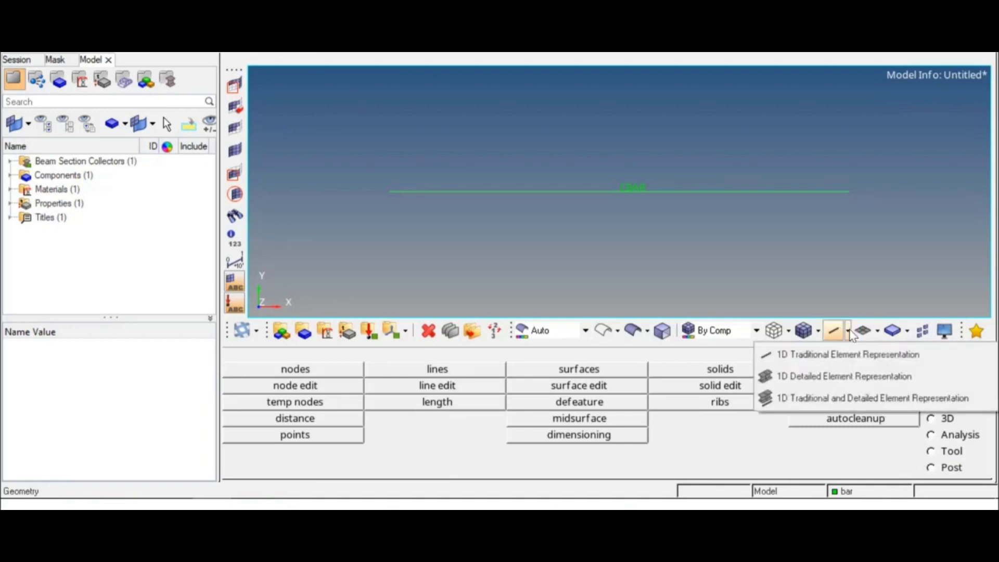
left_click(814, 377)
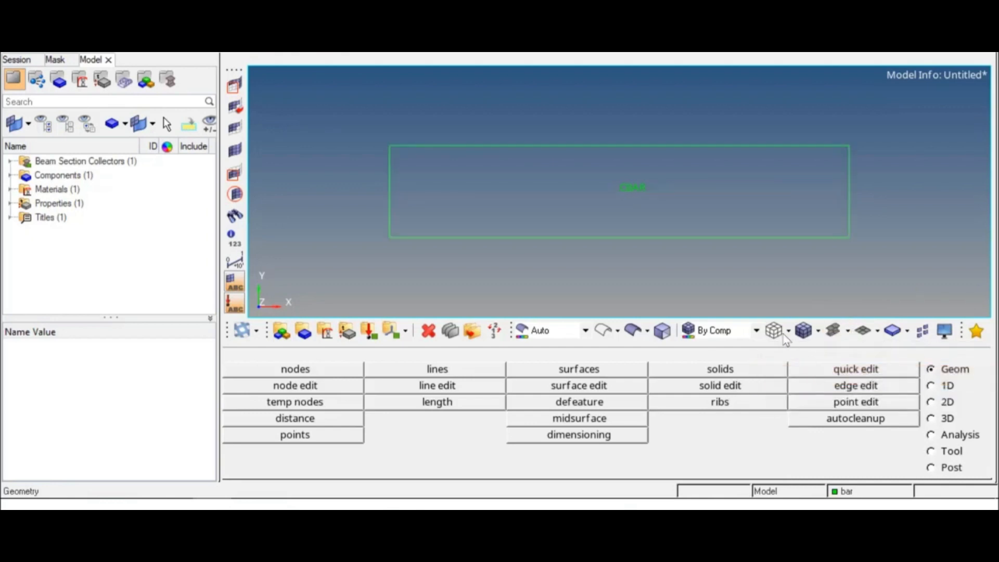
mouse_move(508, 192)
left_mouse_down("ctrl")
mouse_move(560, 205)
mouse_move(552, 195)
mouse_move(713, 285)
mouse_move(696, 261)
mouse_move(709, 262)
left_mouse_up("ctrl")
left_click_drag(679, 230, 641, 235, "ctrl")
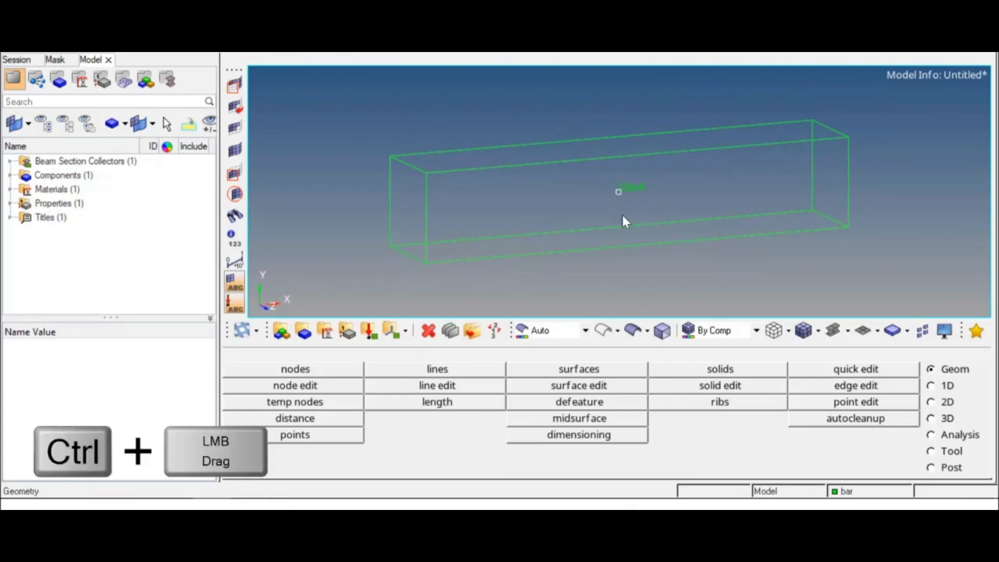
mouse_move(591, 198)
left_mouse_down("ctrl")
mouse_move(635, 198)
mouse_move(588, 196)
left_mouse_up("ctrl")
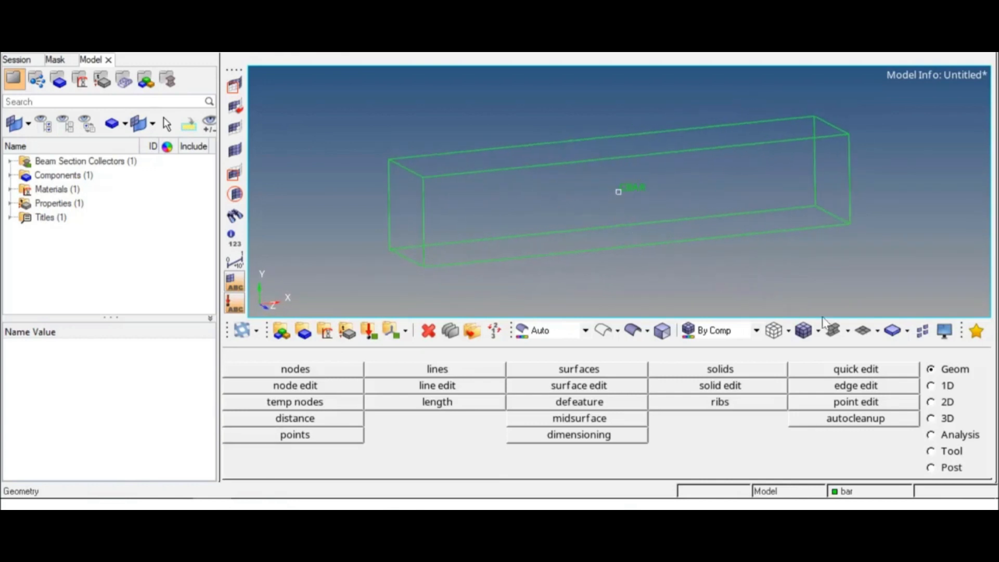
left_click(848, 333)
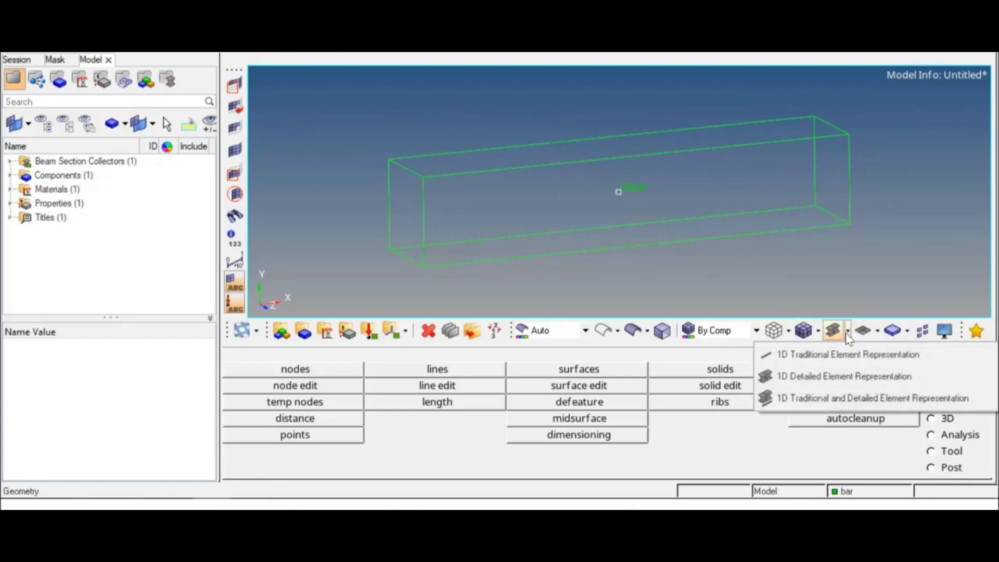
left_click(821, 357)
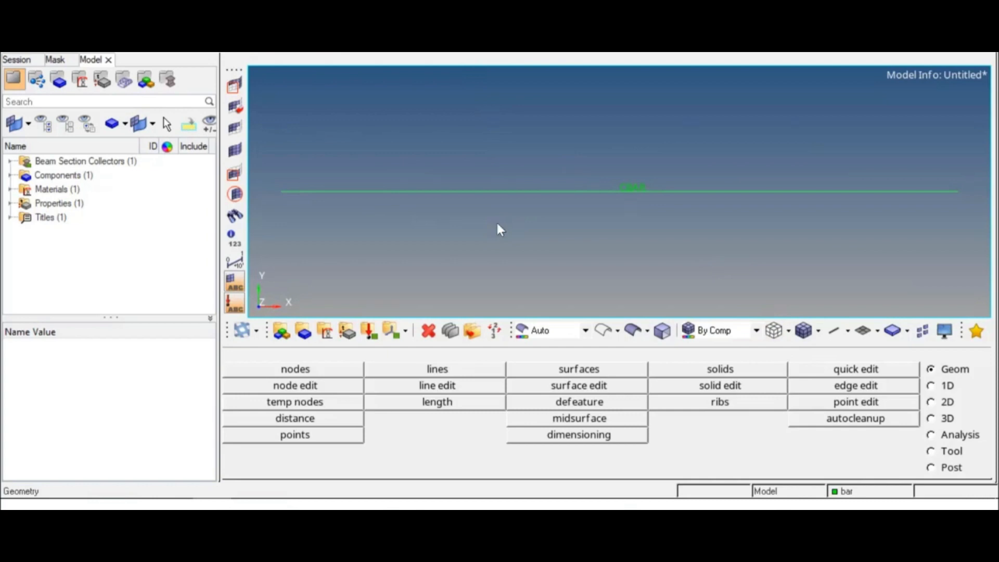
Create a red load collector named force with no card image
left_click(372, 331)
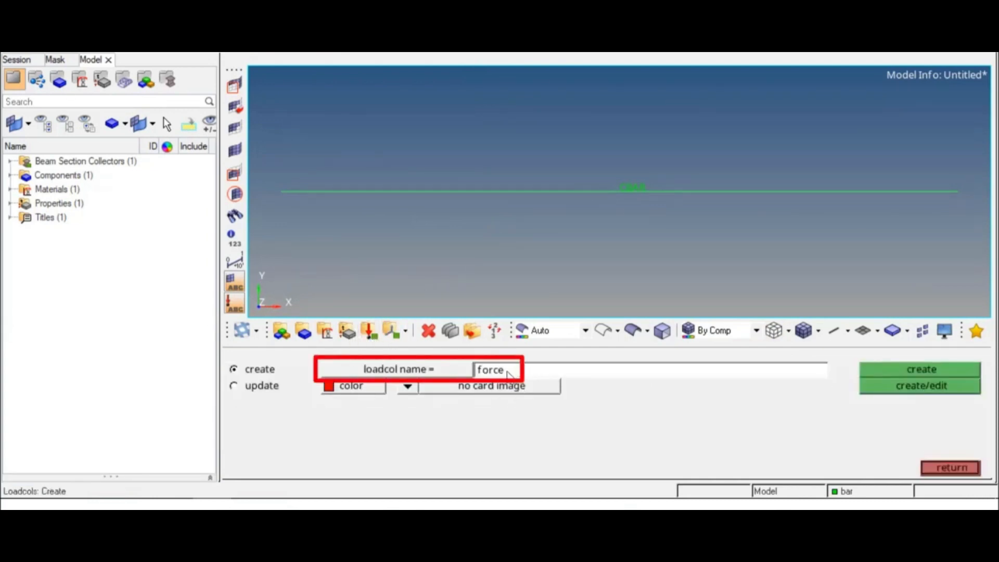
left_click(350, 391)
left_click(333, 351)
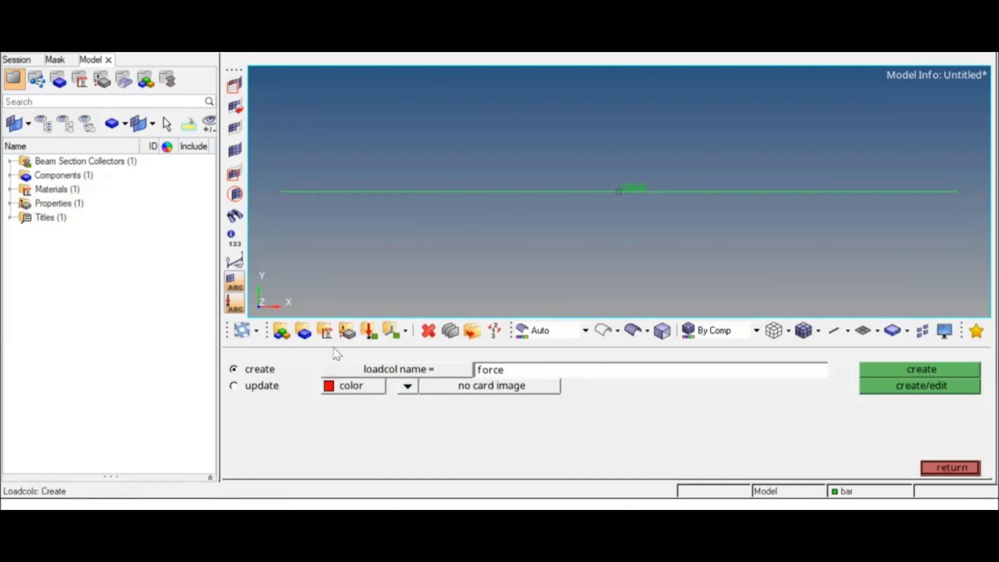
left_click(891, 367)
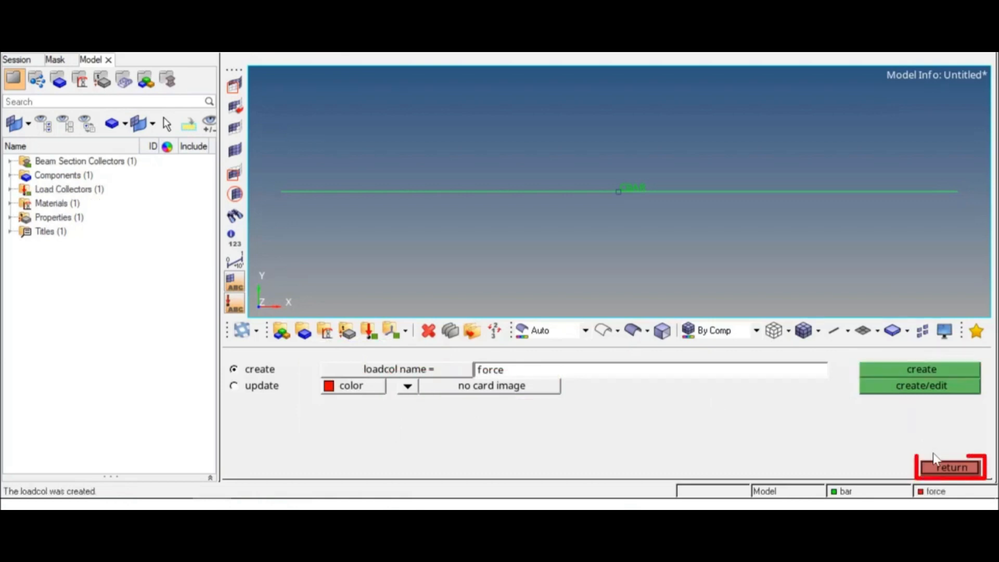
left_click(947, 470)
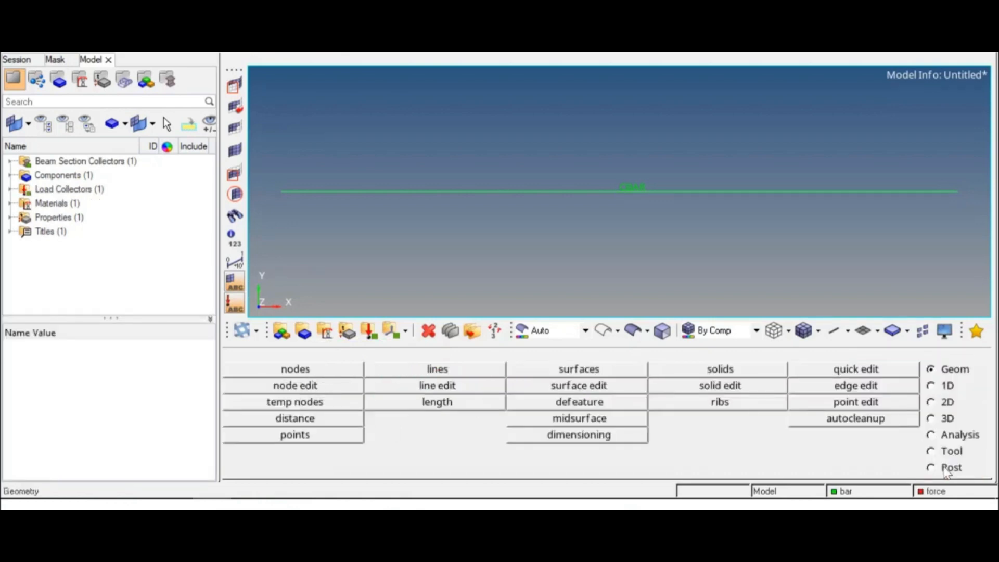
Apply a FORCE load of magnitude -100000 along the x-axis to the bar's end node at x 500
left_click(942, 437)
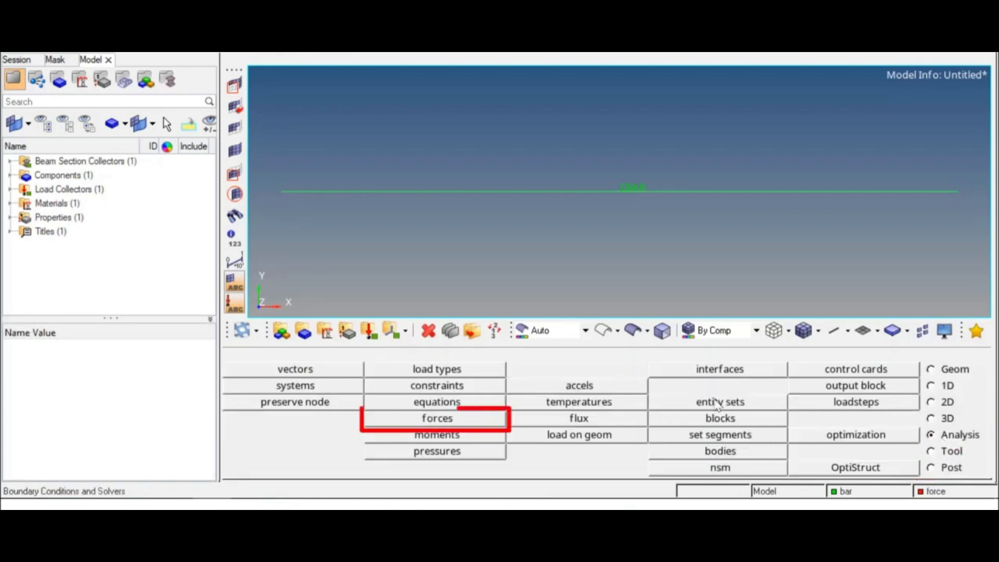
left_click(461, 419)
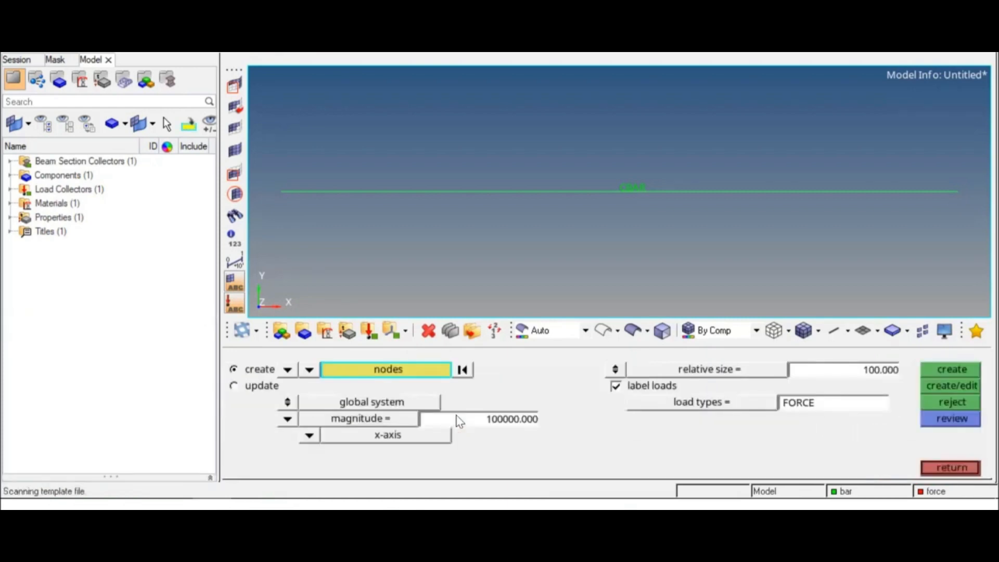
left_click(944, 193)
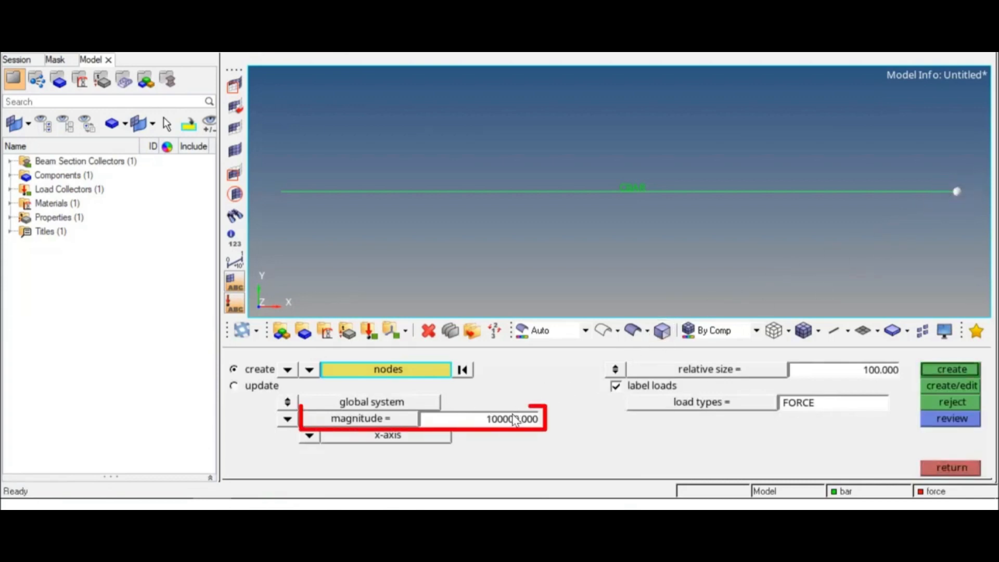
double_click(498, 420)
left_click(486, 418)
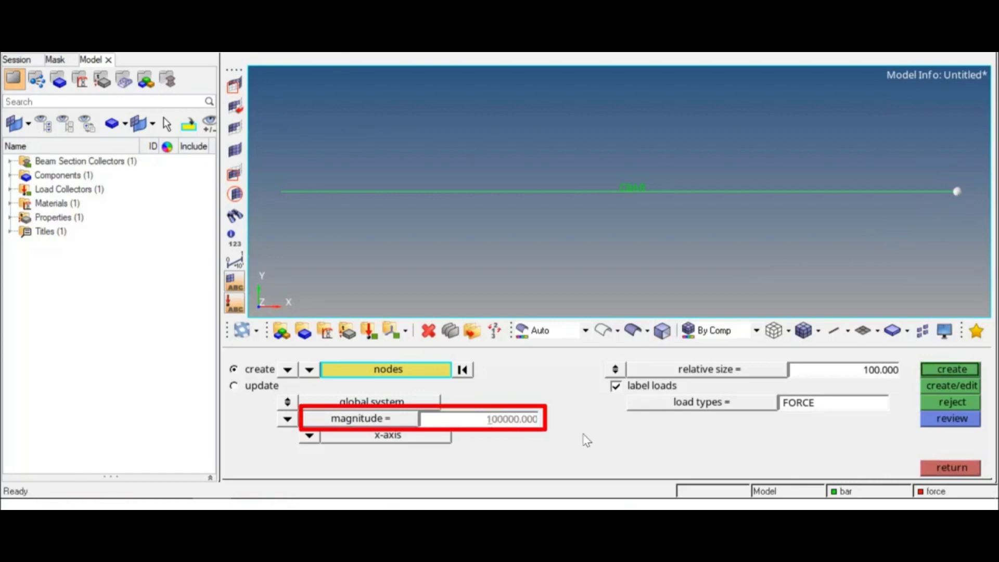
key("Return")
left_click(309, 436)
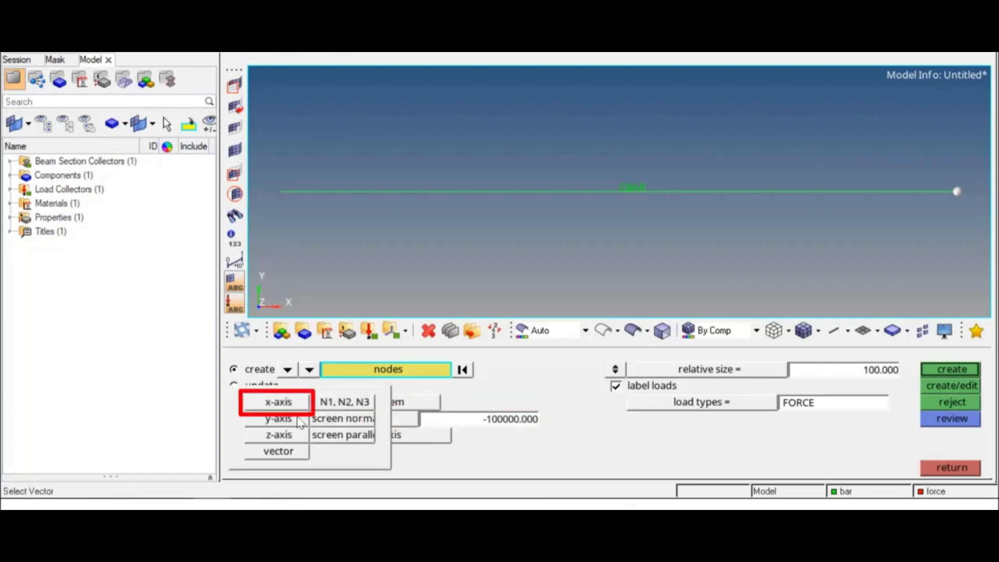
left_click(281, 402)
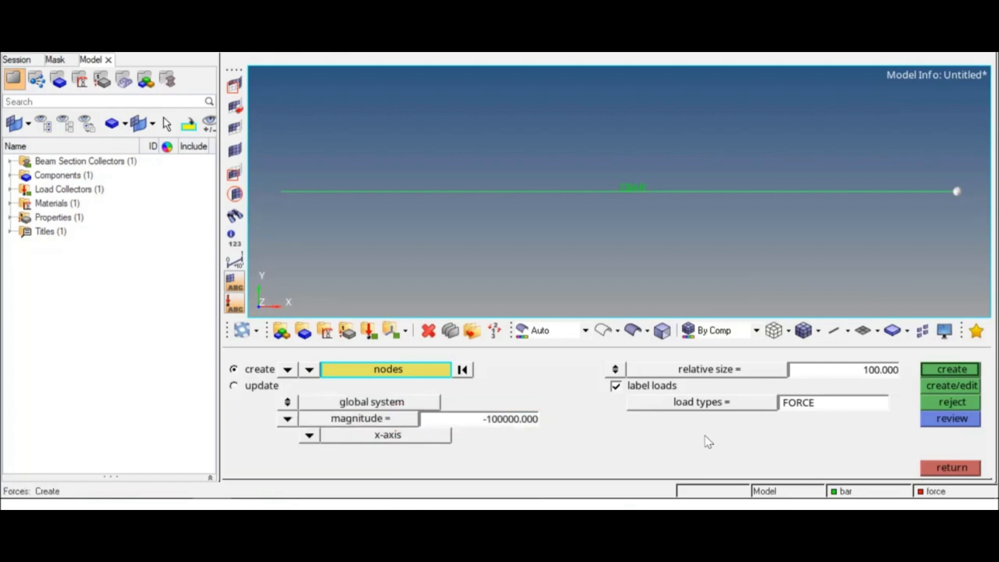
left_click(960, 370)
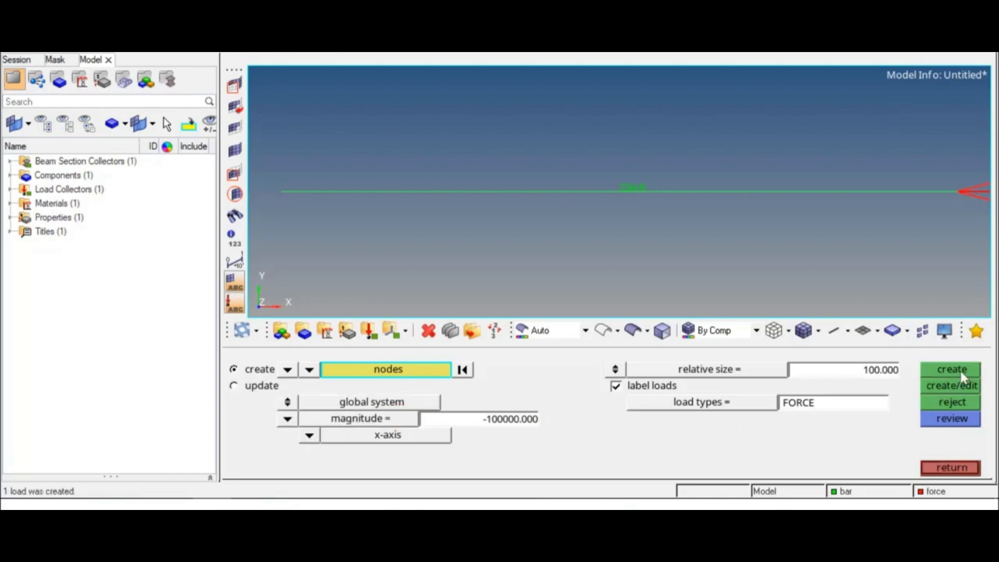
left_click(960, 469)
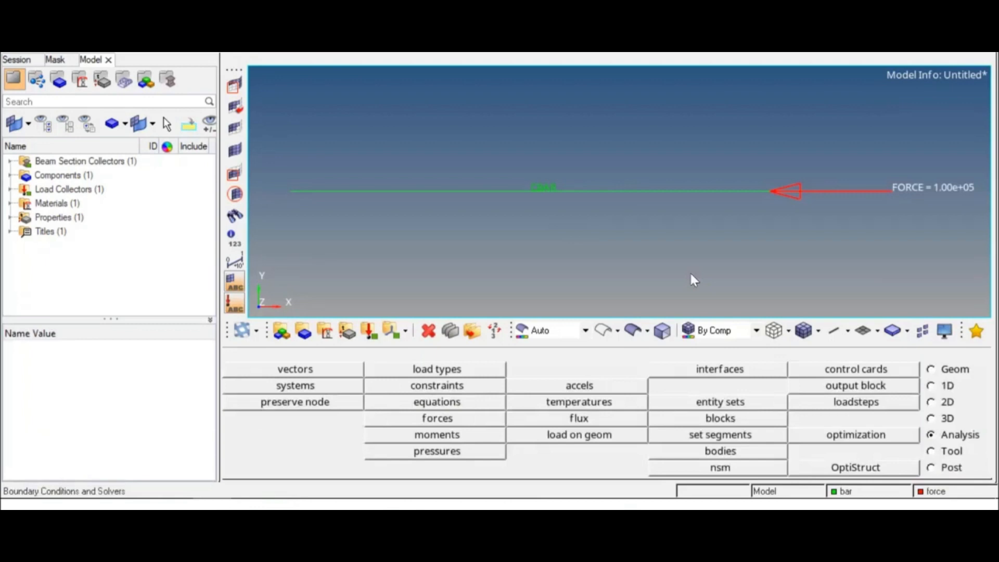
Create a blue load collector named spc with no card image
left_click(374, 334)
left_click(526, 375)
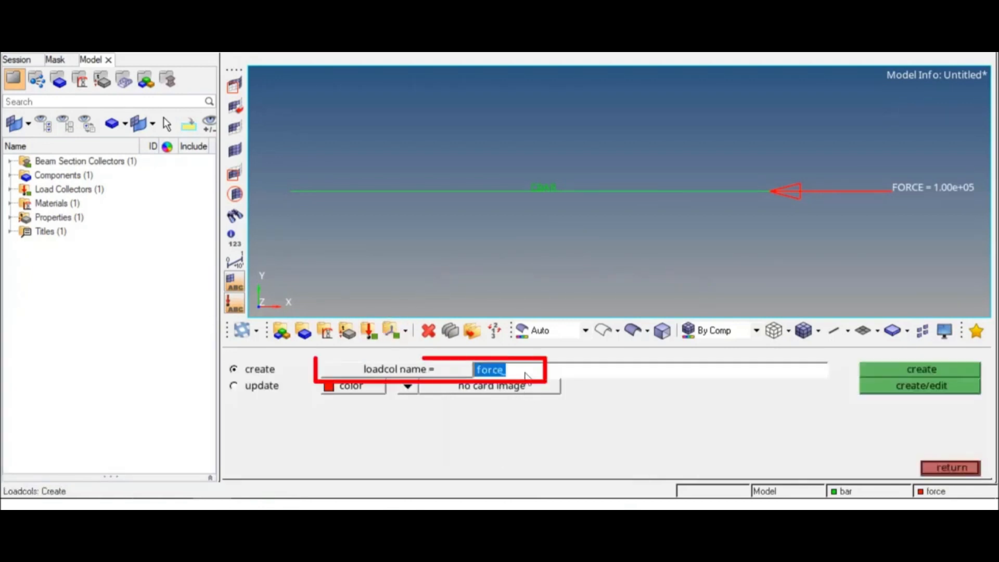
type("S")
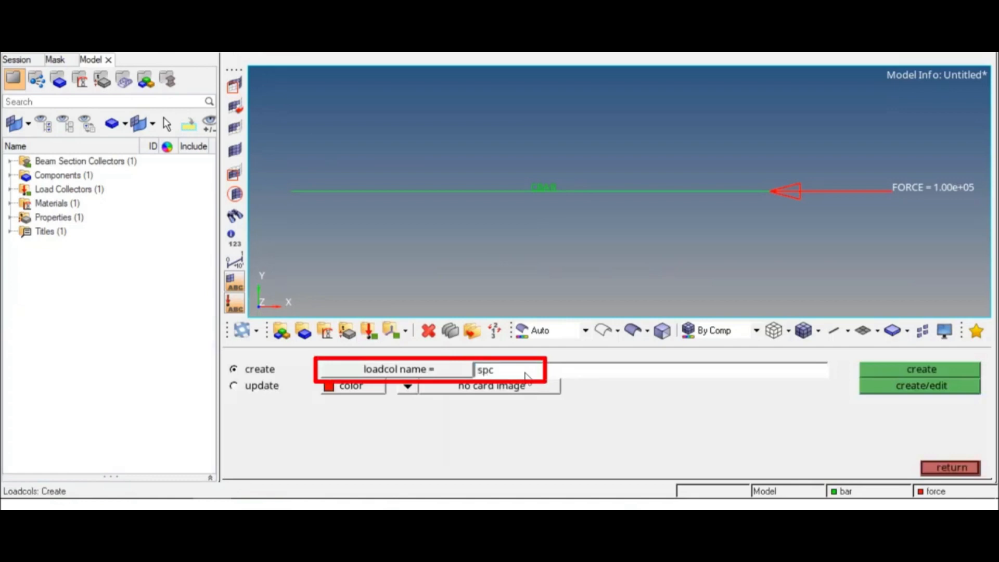
left_click(373, 387)
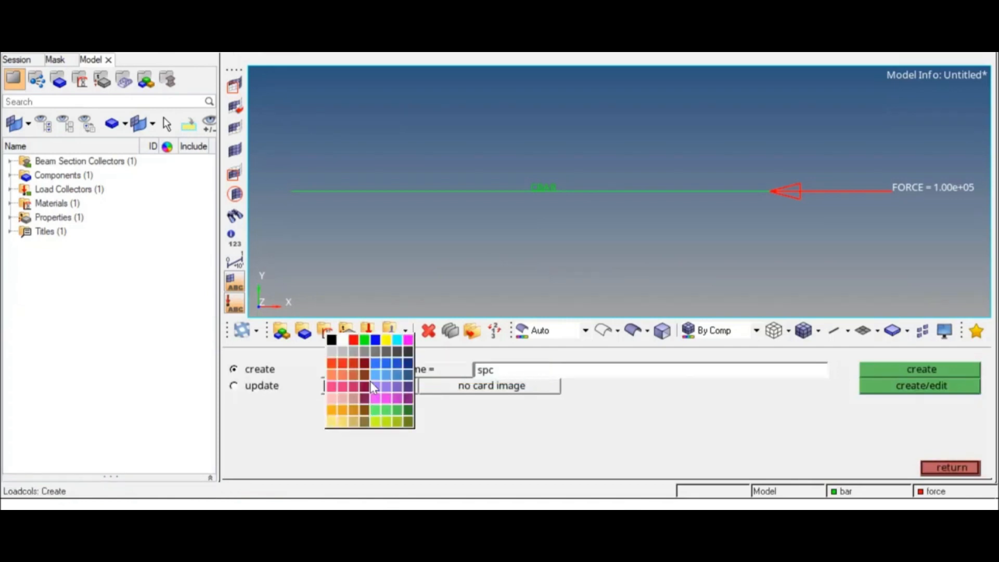
left_click(376, 340)
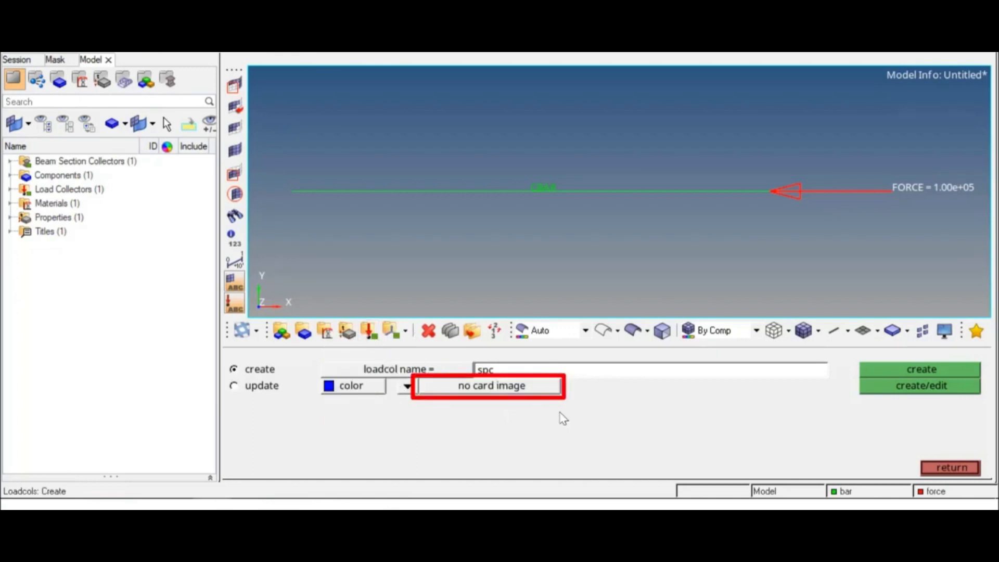
left_click(903, 371)
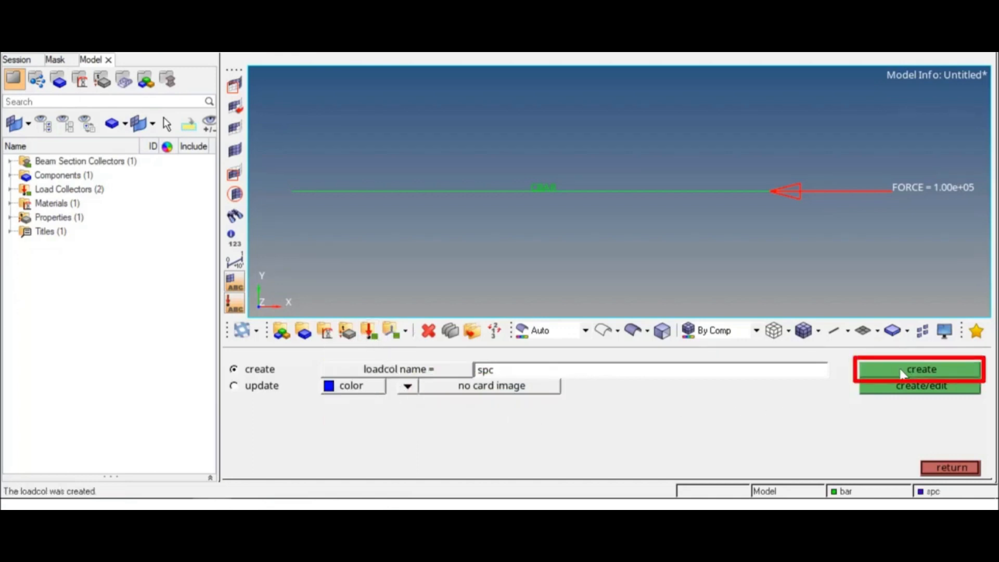
Constrain dof1 through dof6 at 0.000 with an SPC on the bar's end node opposite the force
left_click(949, 467)
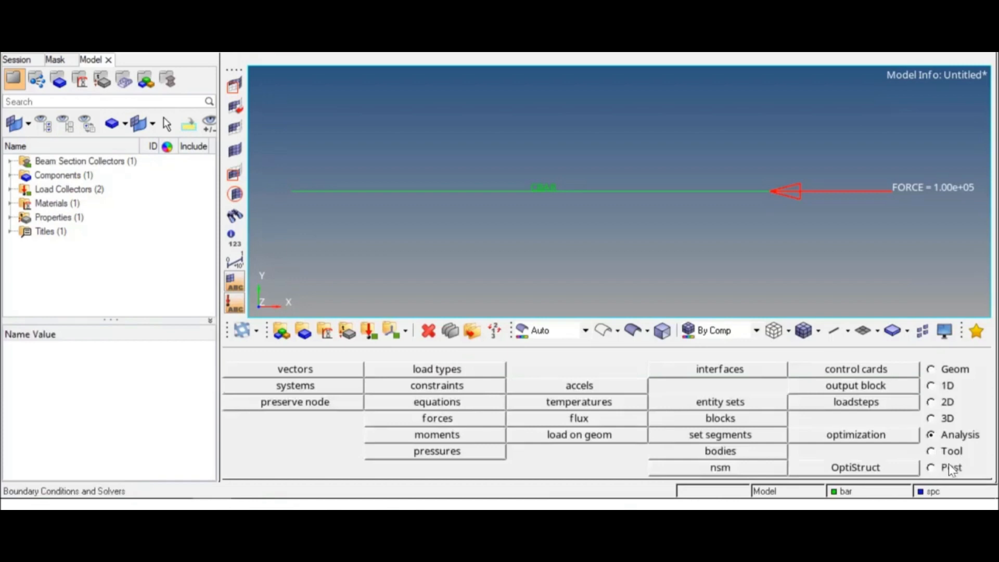
left_click(485, 384)
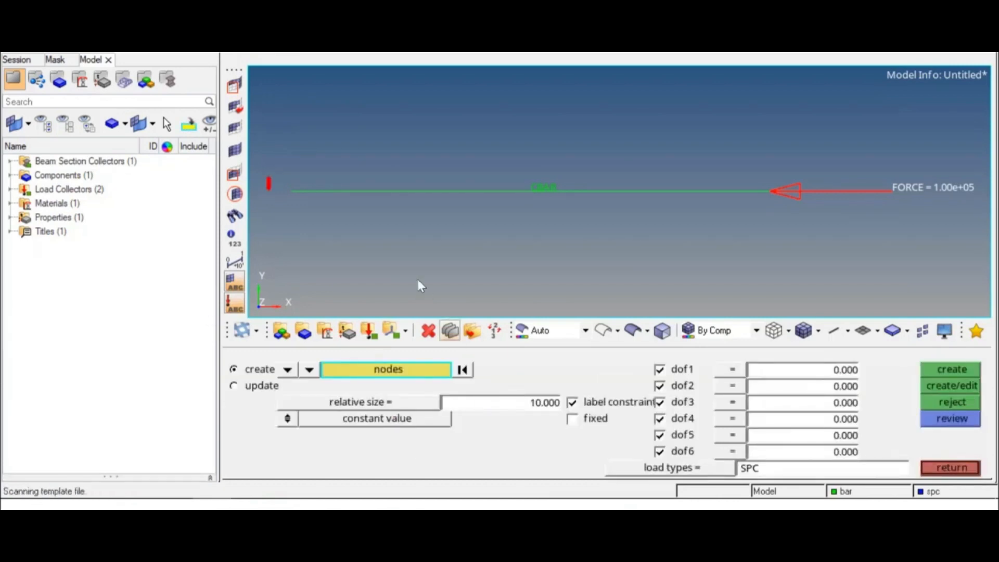
left_click(290, 191)
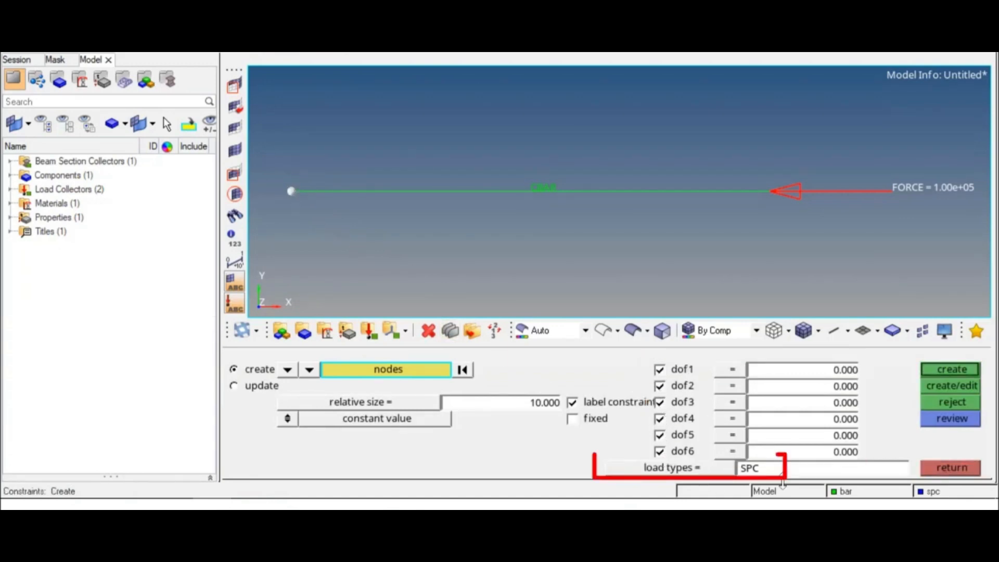
left_click(931, 371)
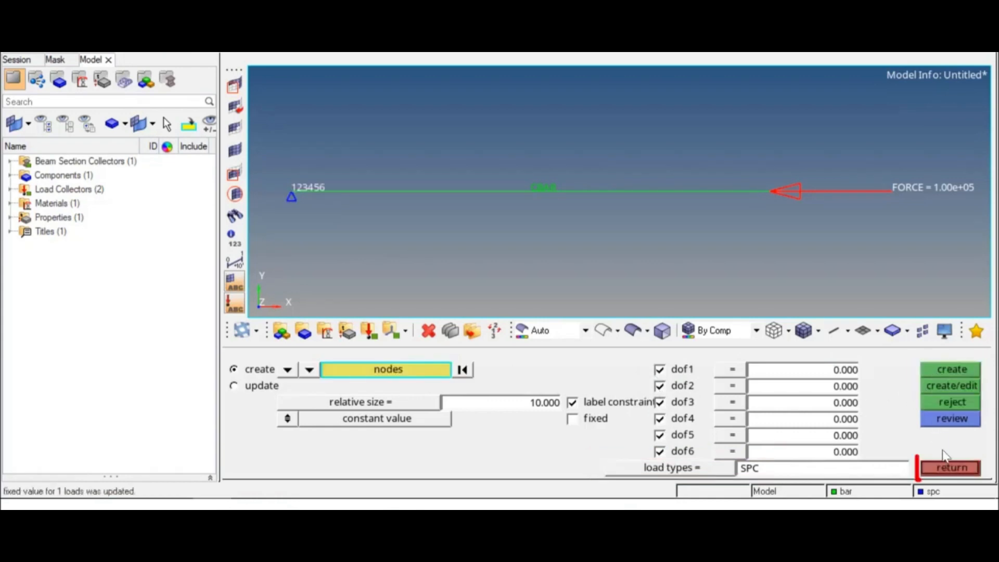
left_click(947, 467)
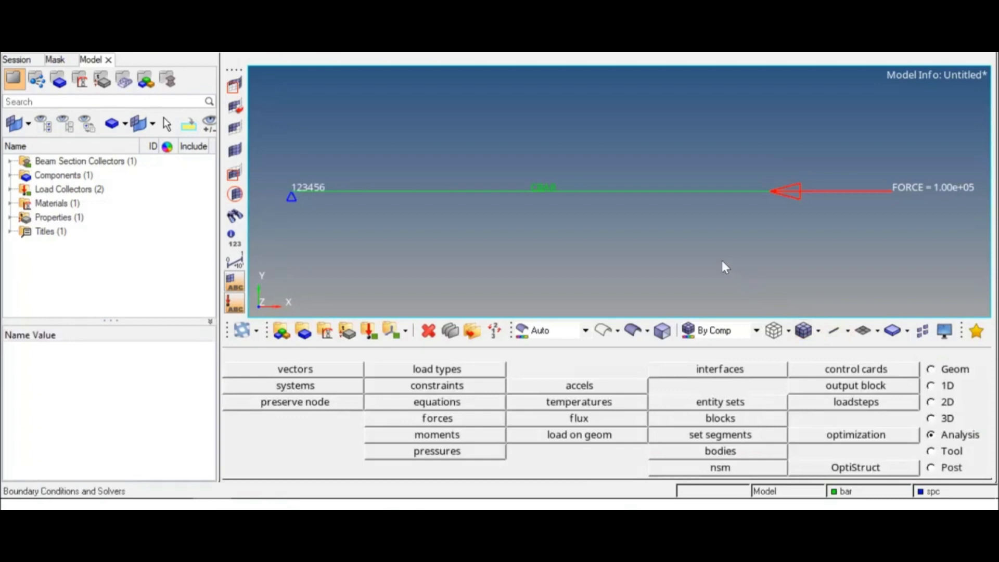
right_click_drag(690, 235, 677, 234, "ctrl")
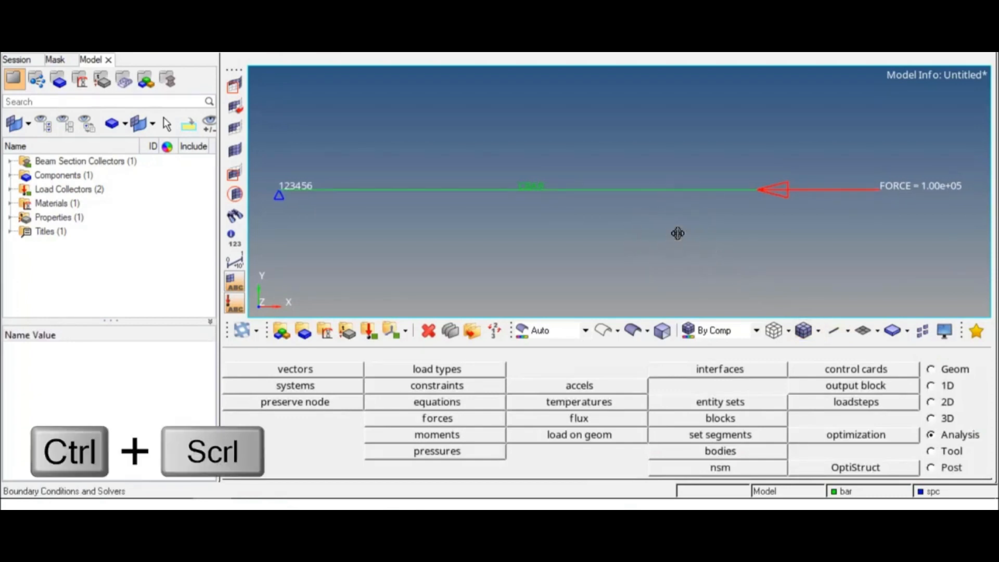
scroll(678, 233, "down", 1, "ctrl")
scroll(677, 234, "up", 2, "ctrl")
scroll(678, 234, "down", 1, "ctrl")
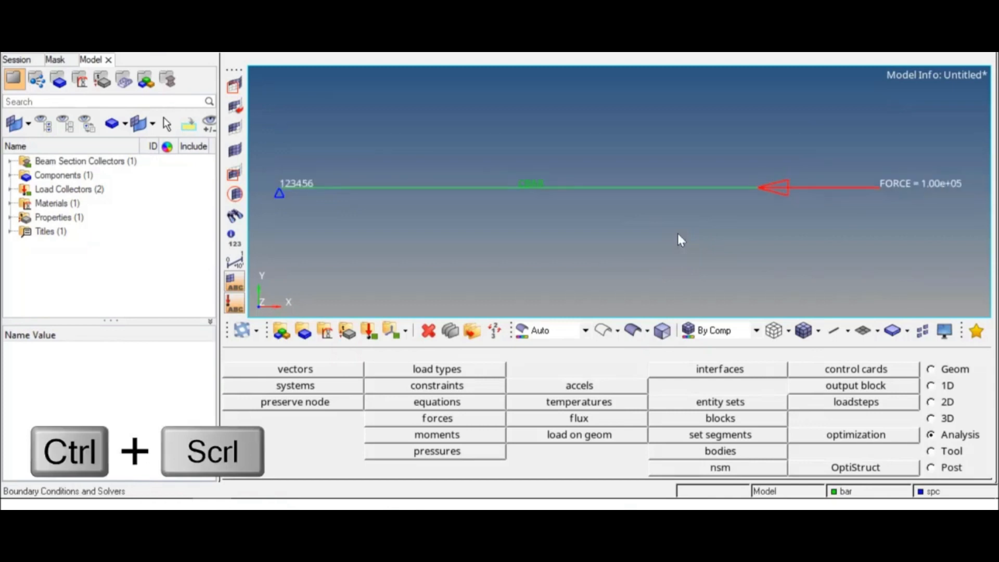
mouse_move(693, 232)
right_mouse_down("ctrl")
mouse_move(656, 162)
mouse_move(696, 230)
mouse_move(674, 196)
mouse_move(681, 218)
right_mouse_up("ctrl")
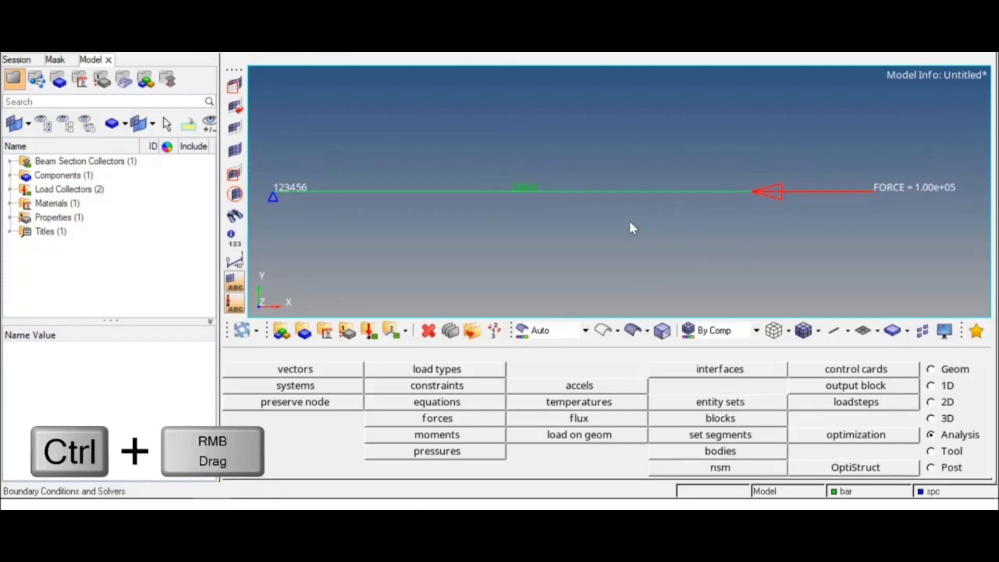
mouse_move(620, 213)
right_mouse_down("ctrl")
mouse_move(606, 223)
mouse_move(616, 215)
right_mouse_up("ctrl")
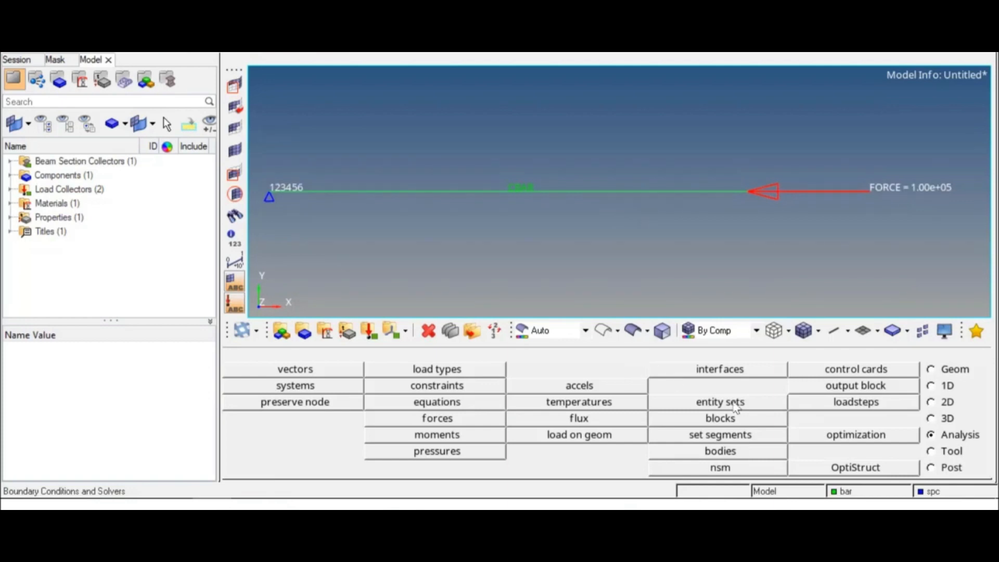
Create a linear static load step named bar, with spc as the SPC collector and force as the LOAD collector
left_click(882, 405)
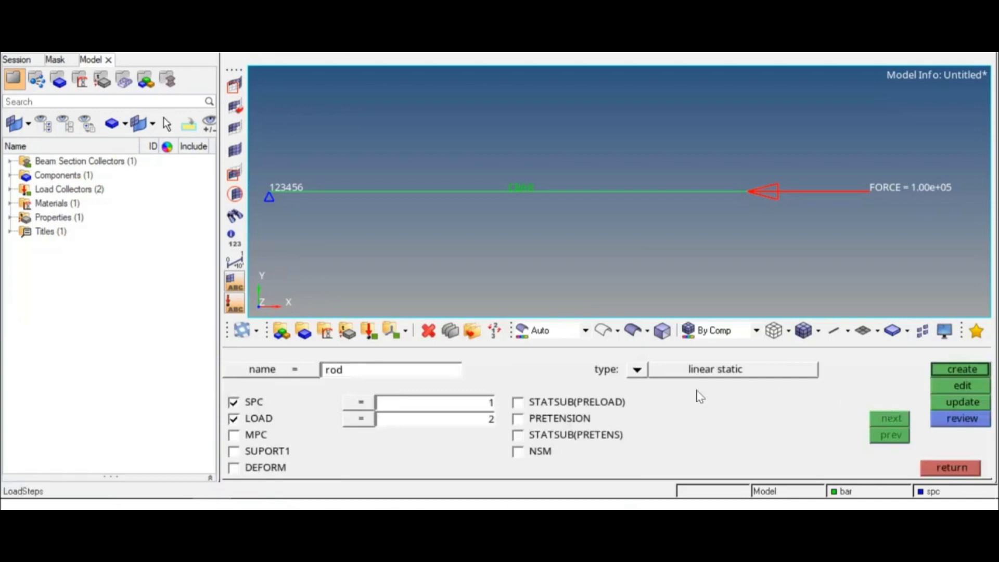
left_click(375, 374)
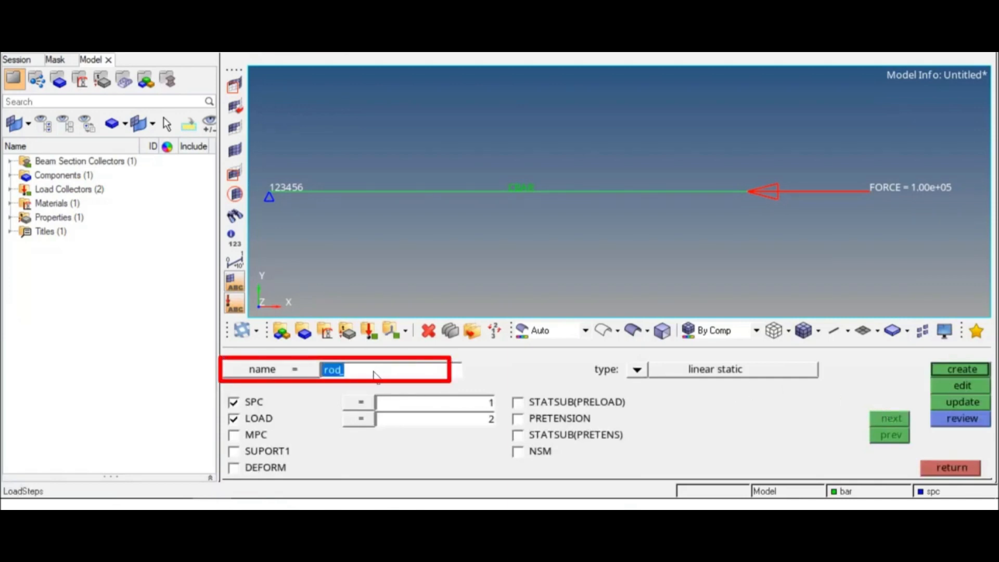
type("bar")
left_click(636, 370)
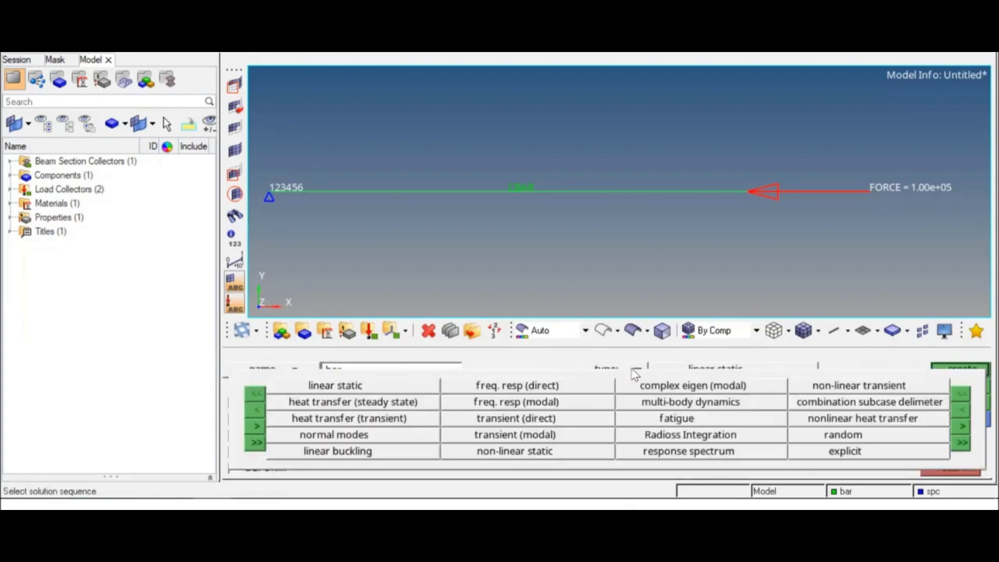
left_click(348, 384)
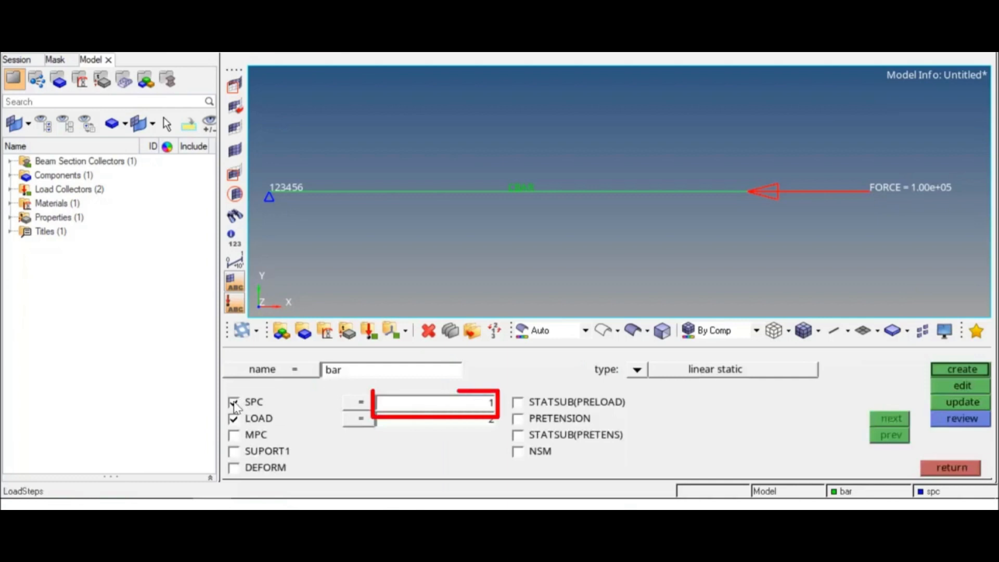
left_click(423, 408)
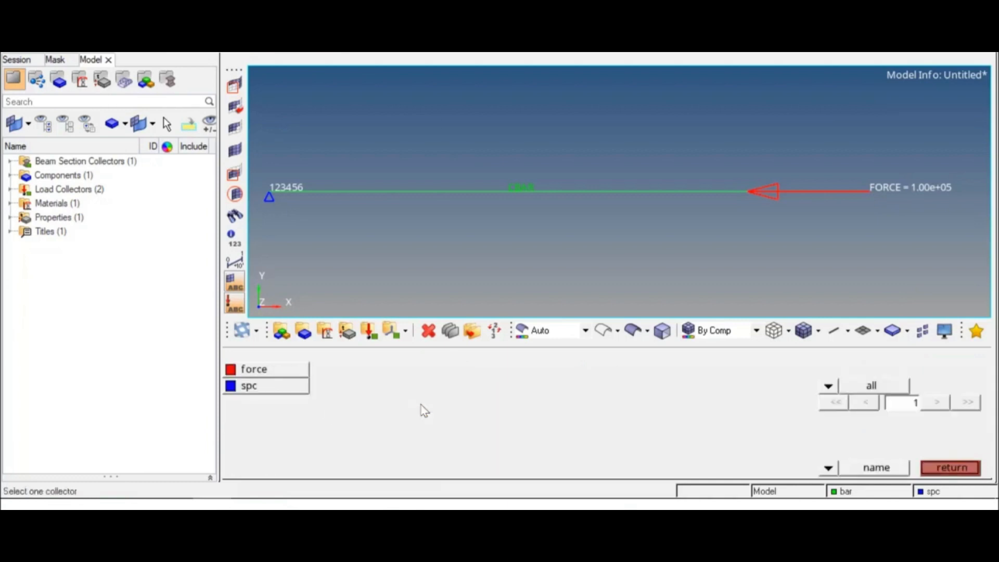
left_click(287, 394)
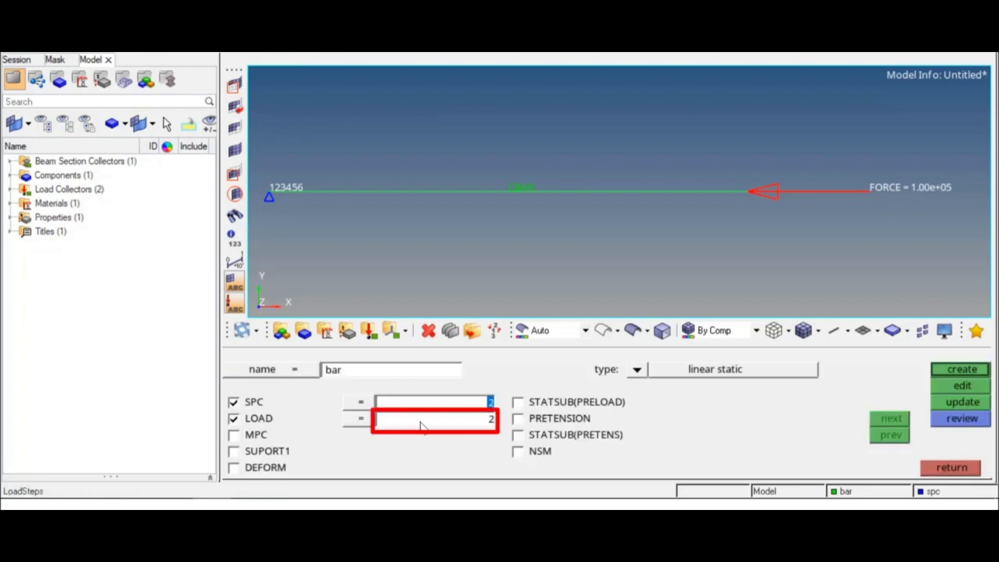
left_click(423, 426)
left_click(296, 374)
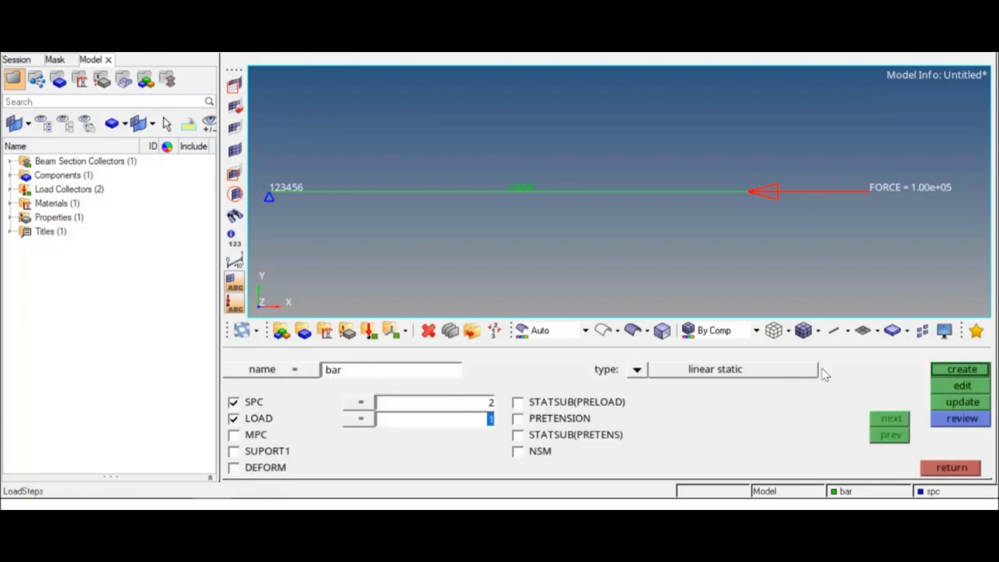
left_click(956, 372)
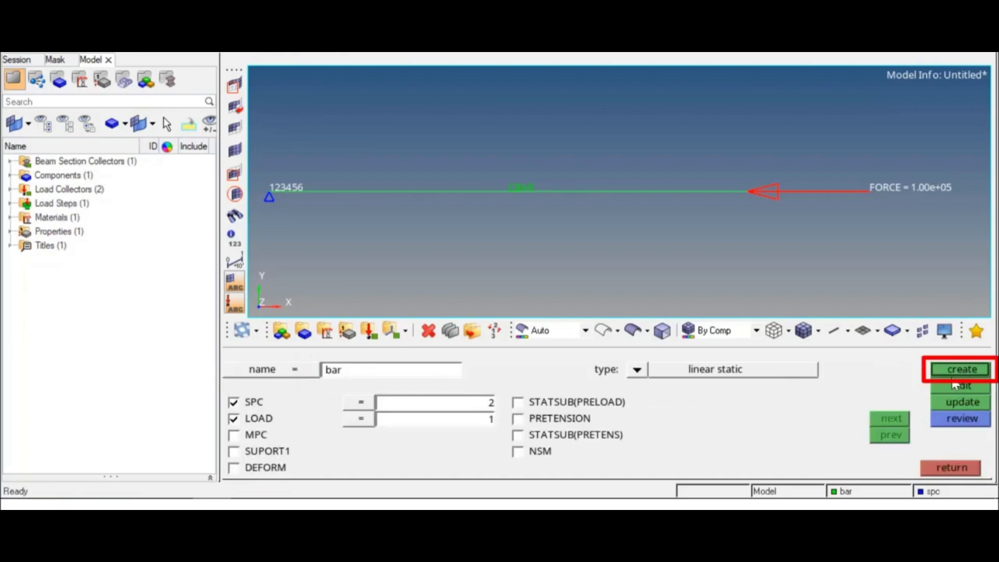
left_click(948, 469)
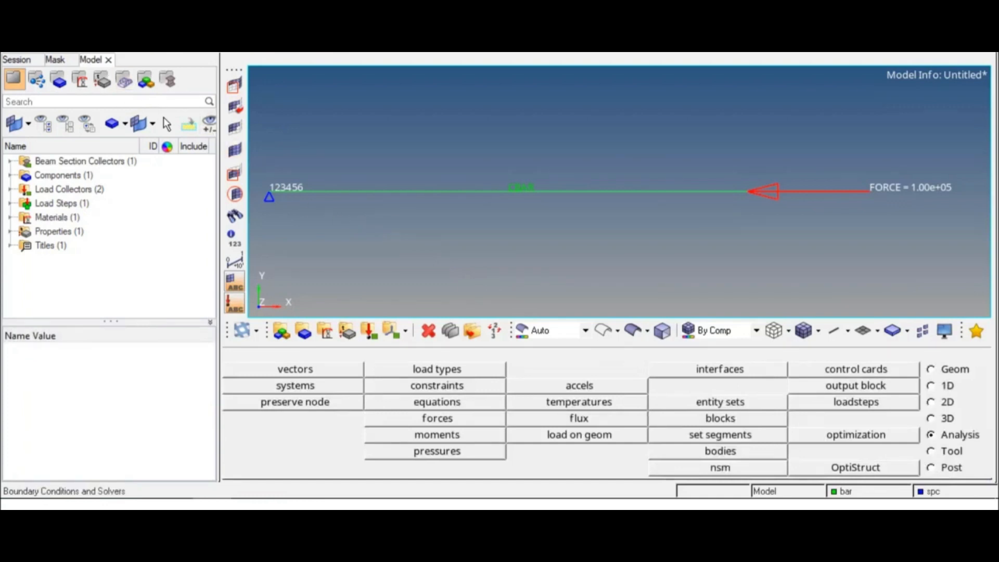
Save the model as a HyperMesh binary file named bar in New folder
left_click(10, 53)
mouse_move(73, 80)
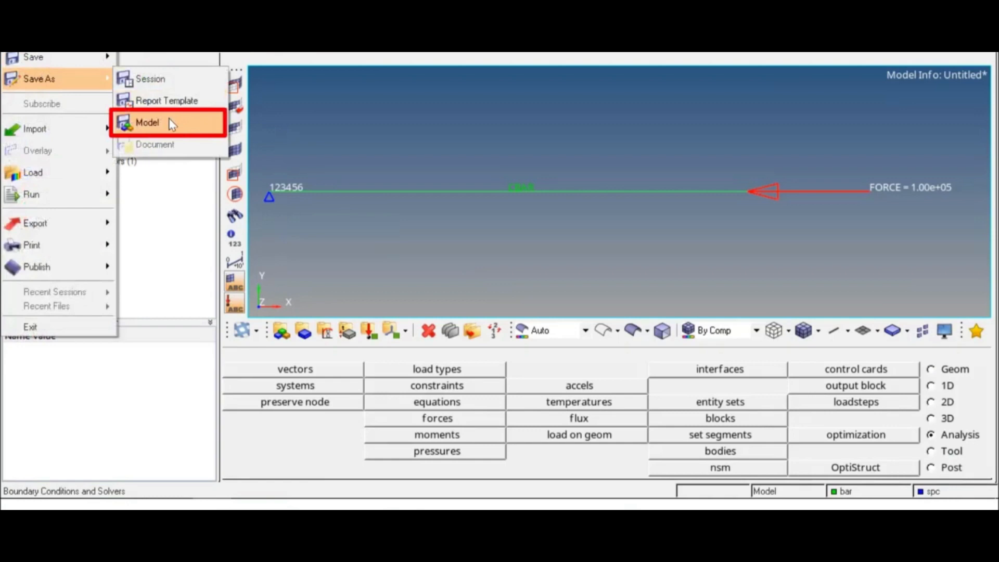
left_click(172, 124)
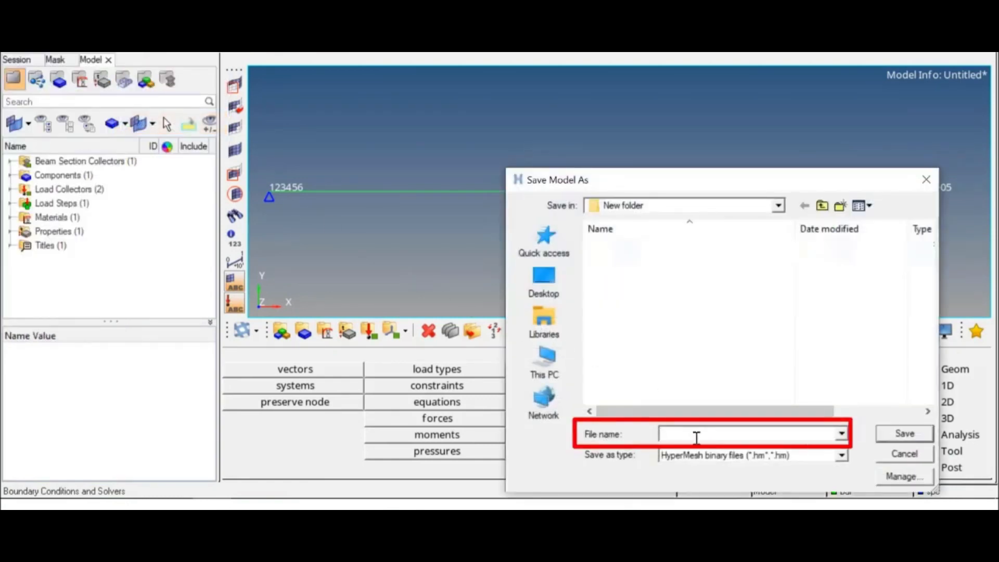
type("bar")
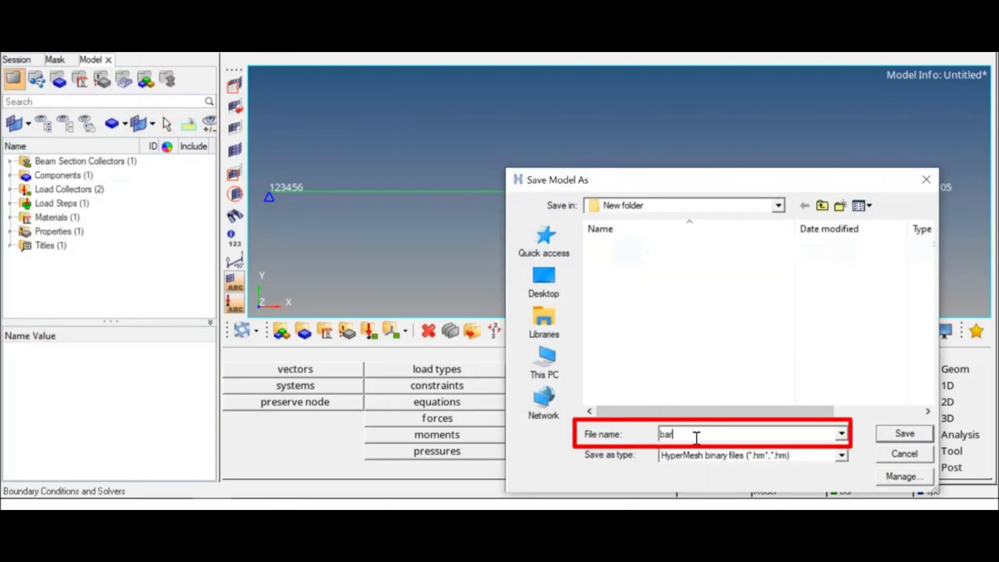
left_click(891, 438)
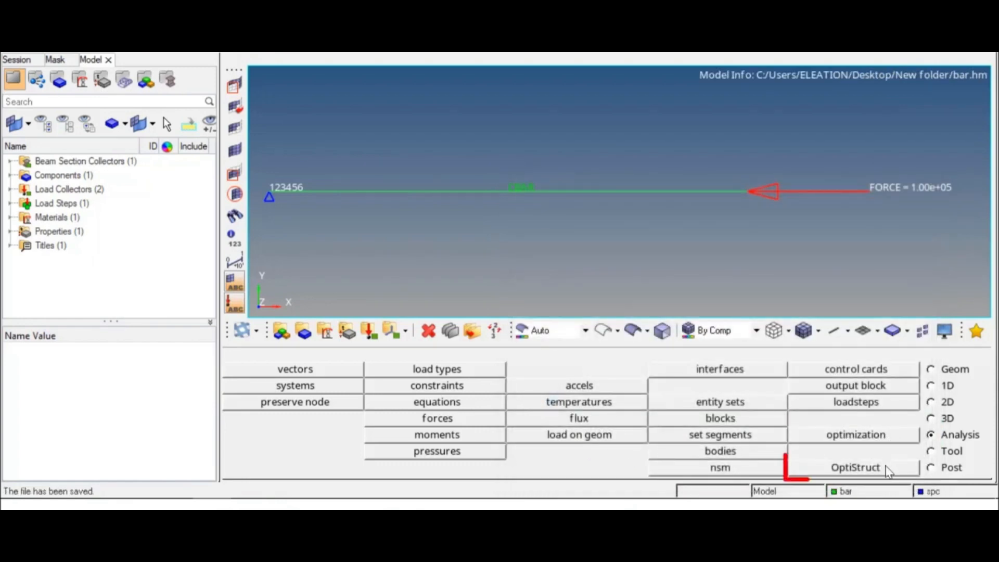
Run the OptiStruct analysis with bar.fem as the input file and open its results in HyperView
left_click(897, 473)
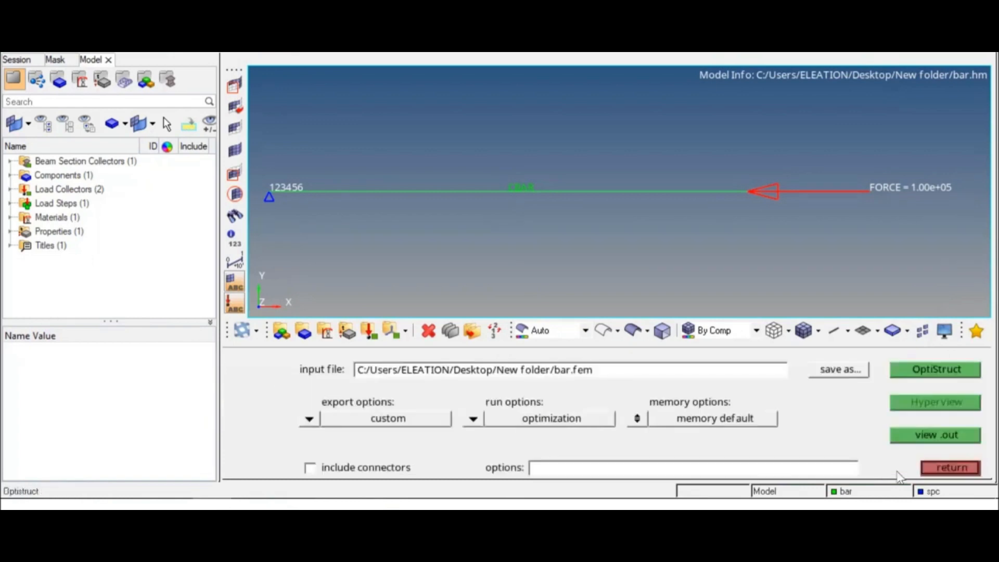
left_click(910, 375)
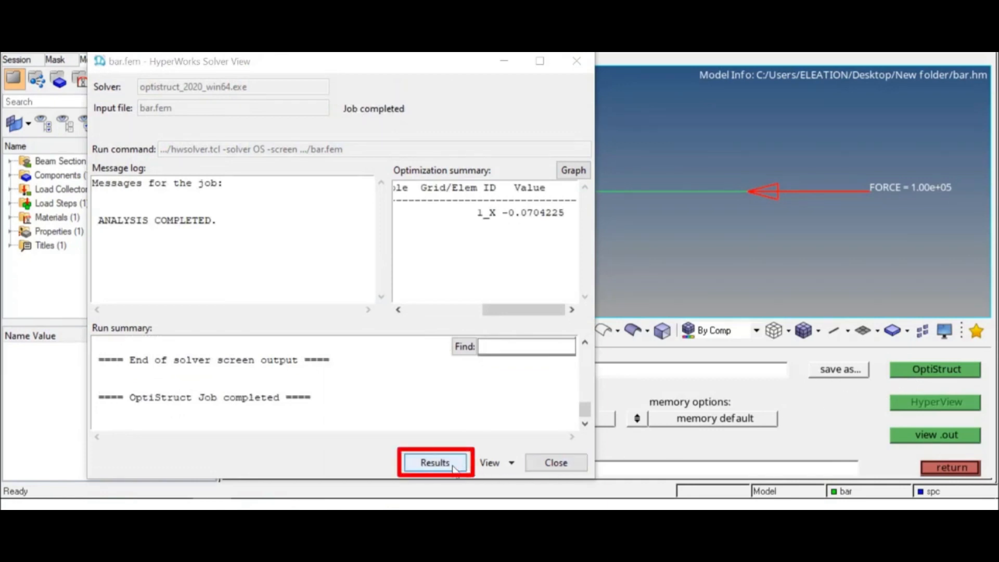
left_click(435, 462)
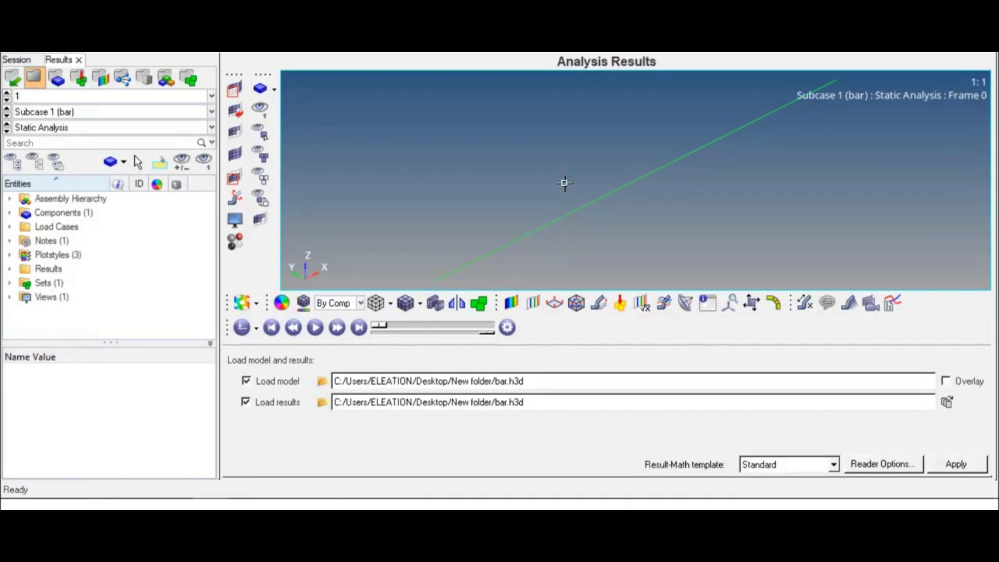
View the bar in the XY plane and contour its Displacement (v) magnitude
left_click(578, 46)
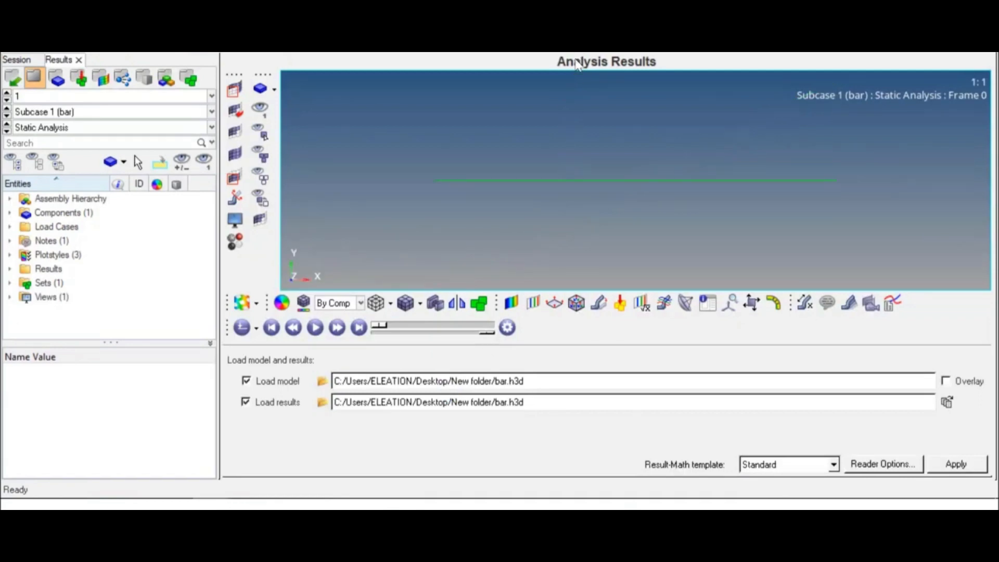
left_click(511, 302)
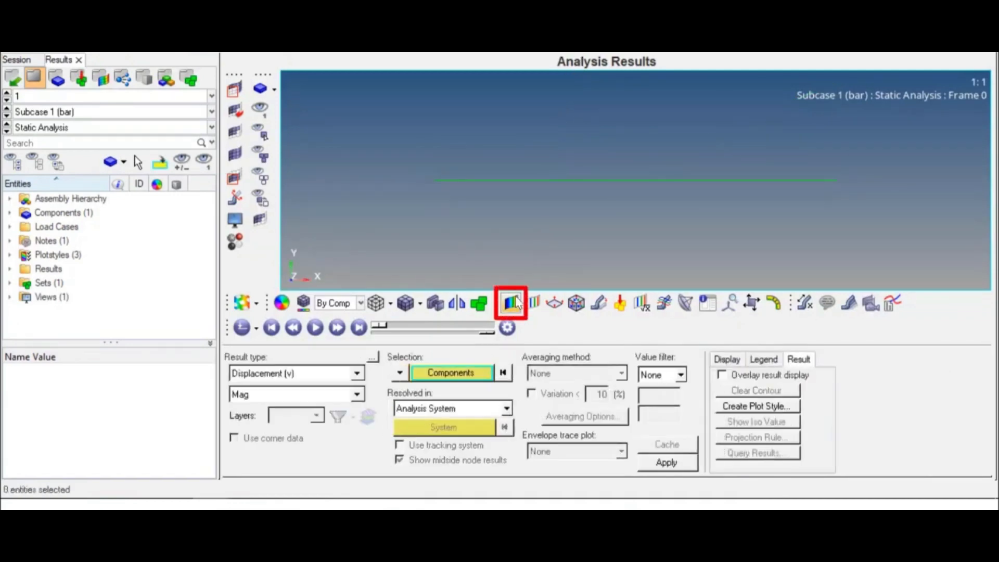
left_click(357, 375)
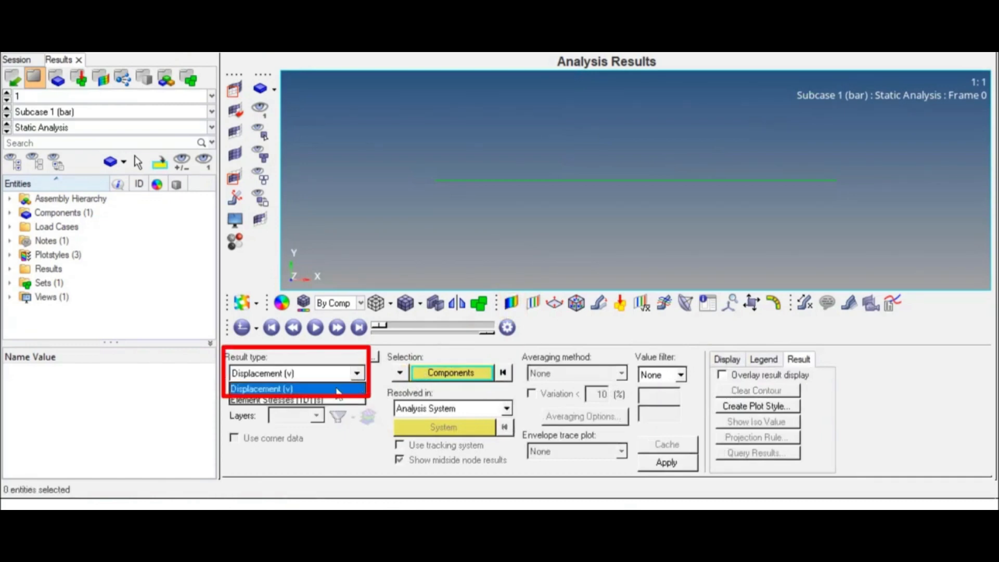
left_click(344, 384)
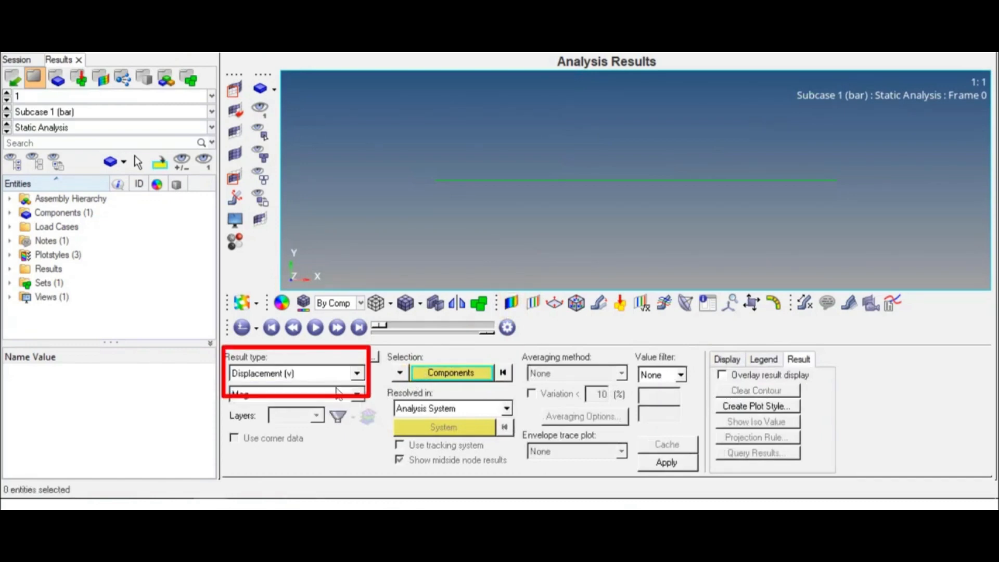
left_click(650, 464)
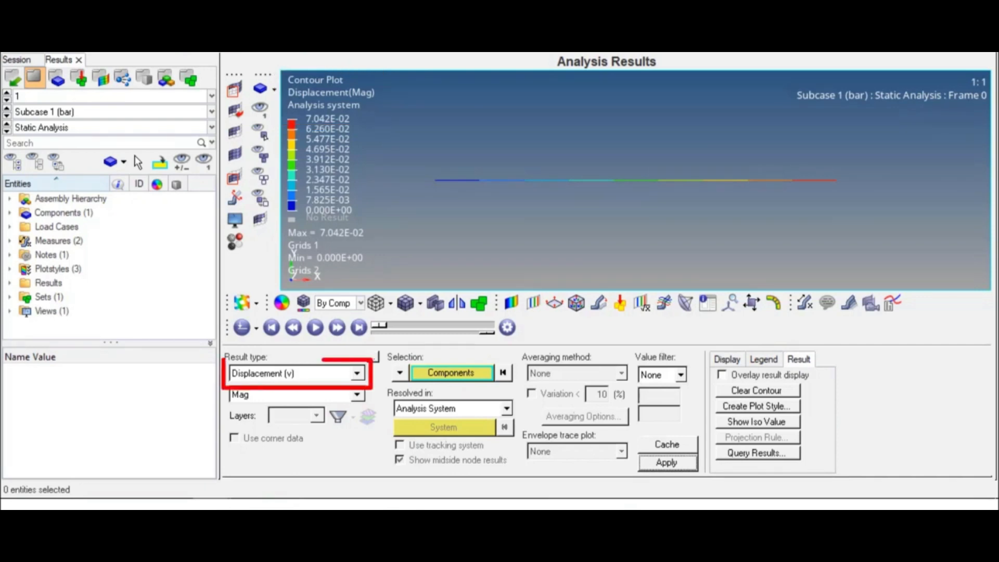
Contour the bar's Element Stresses (1D) (s) using the CBAR/CBEAM Axial Stress component
left_click(358, 374)
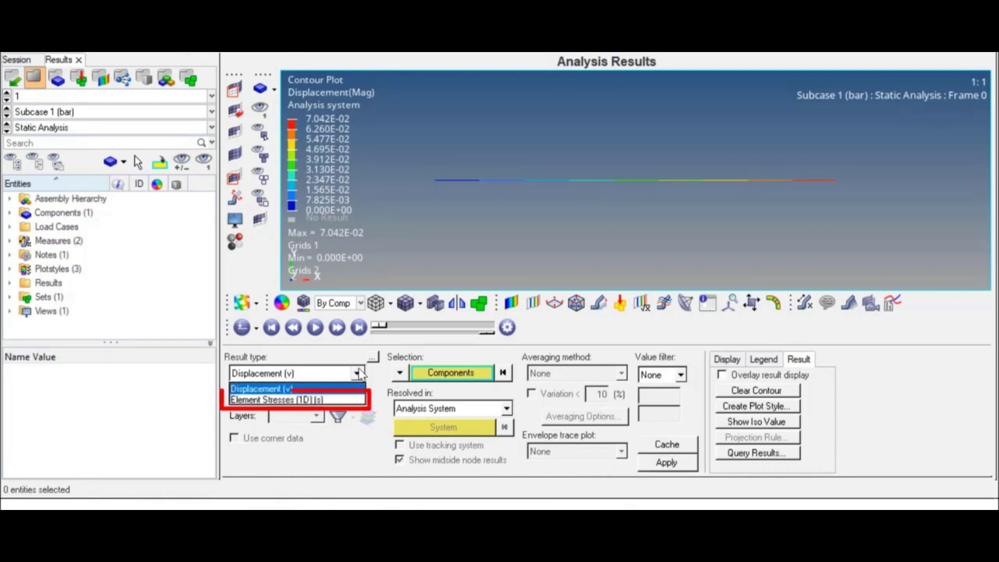
left_click(350, 400)
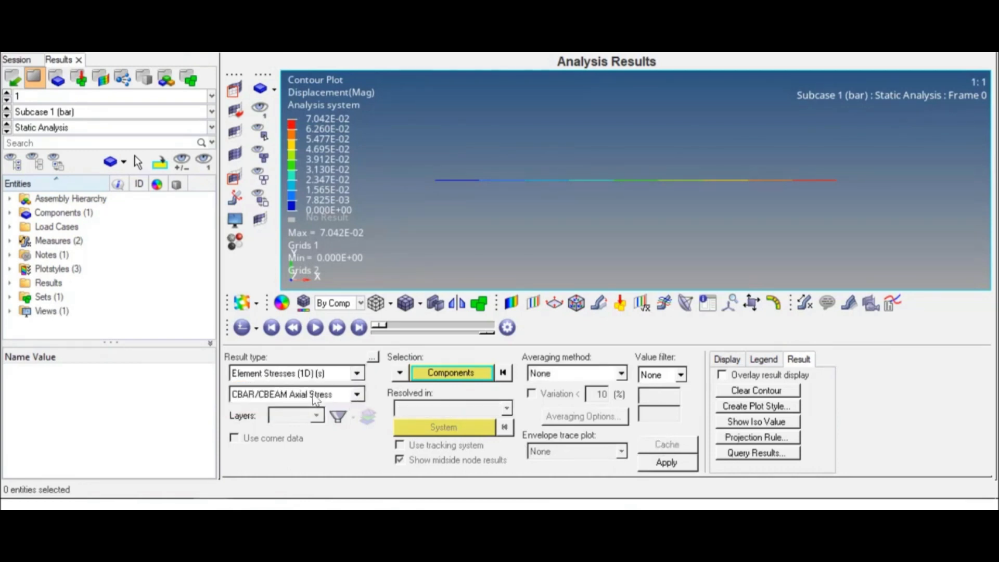
left_click(358, 395)
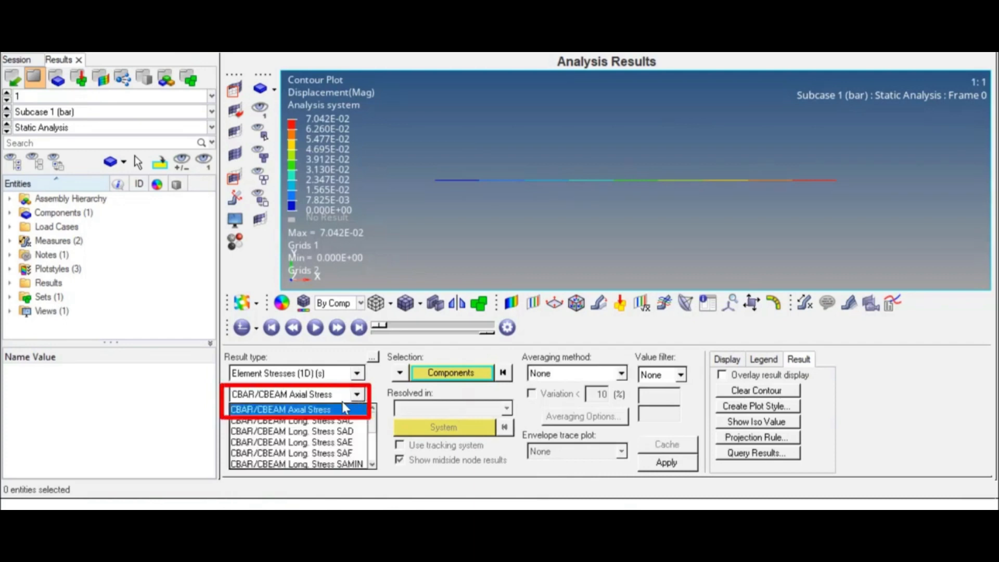
left_click(305, 411)
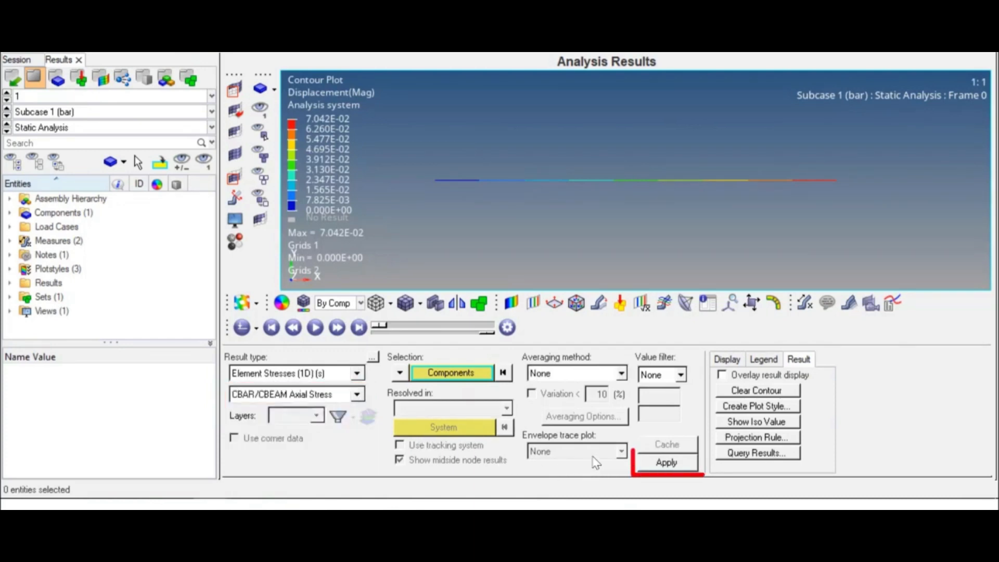
left_click(672, 464)
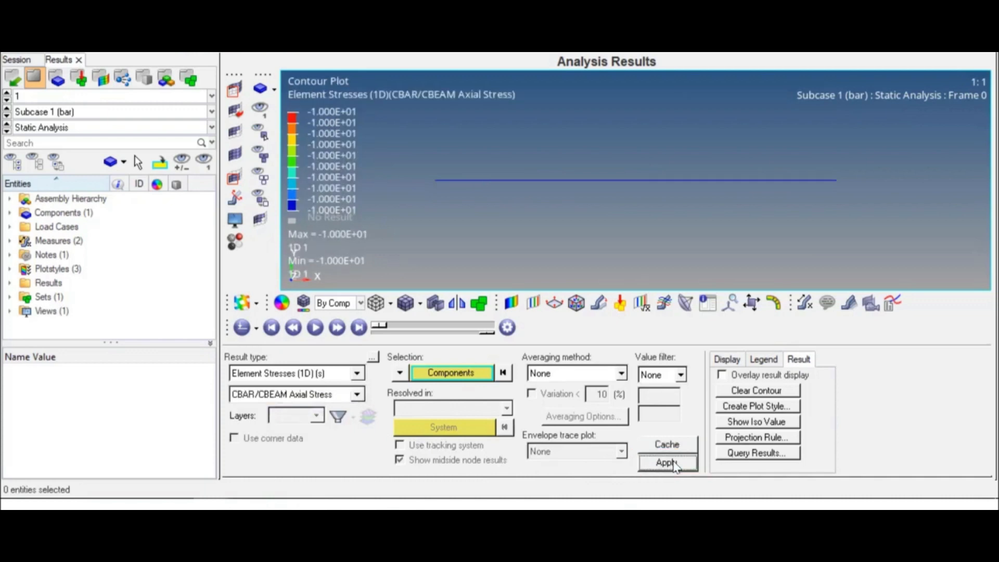